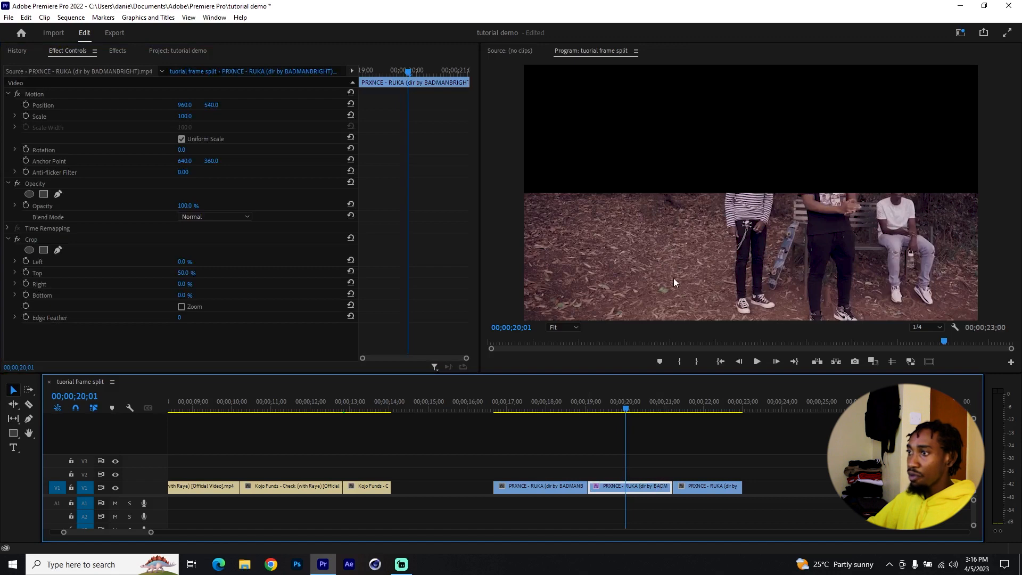
# Duplicate the middle PRXNCE - RUKA clip from V1 directly above onto V2, and hide the V1 track output
pyautogui.moveTo(635, 487); pyautogui.dragTo(634, 474)
pyautogui.click(679, 442)
pyautogui.click(637, 474)
pyautogui.click(640, 484)
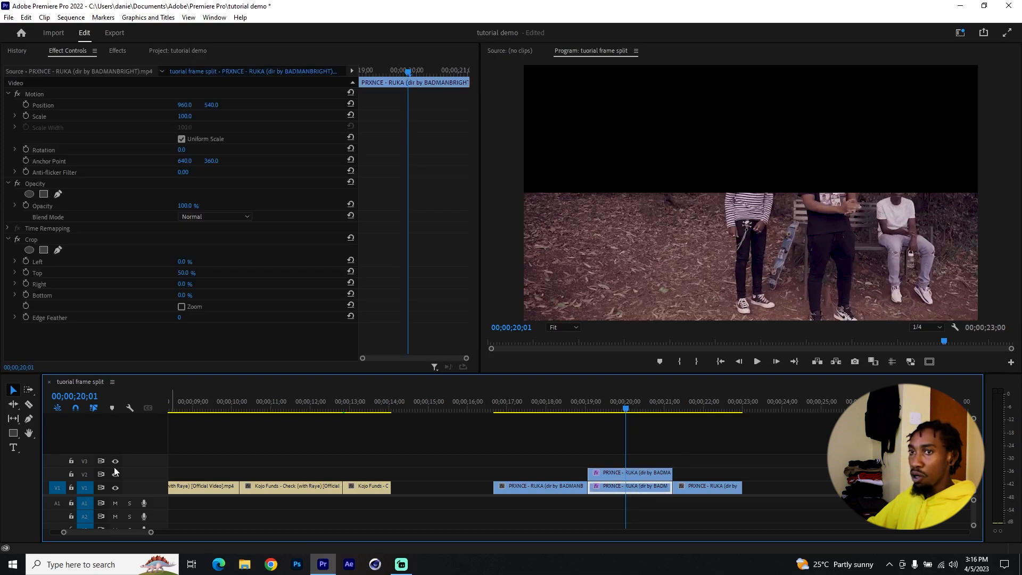
pyautogui.click(116, 488)
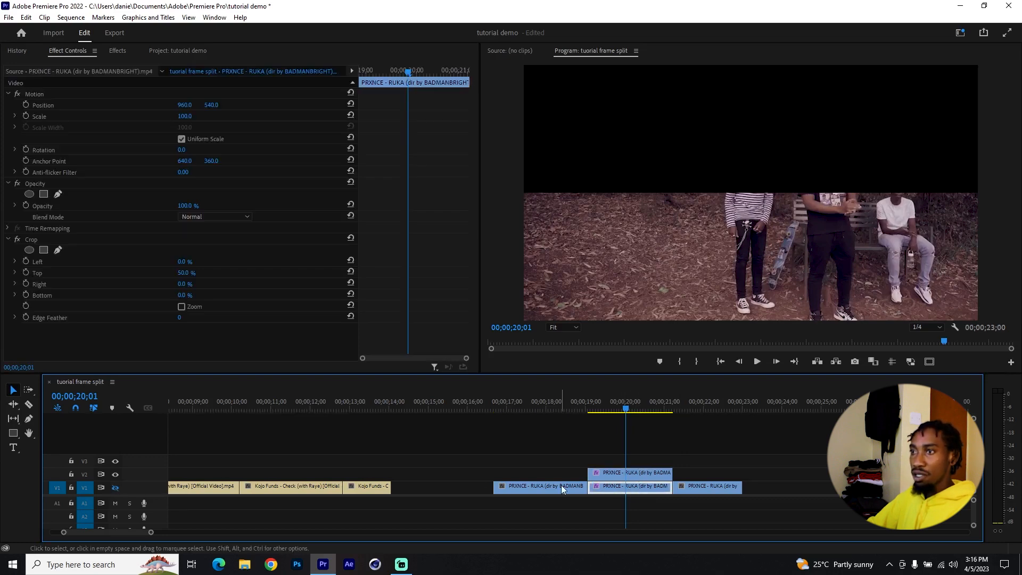
# On the V2 copy, reset the Crop effect's Top value and set Bottom to 50%
pyautogui.click(616, 476)
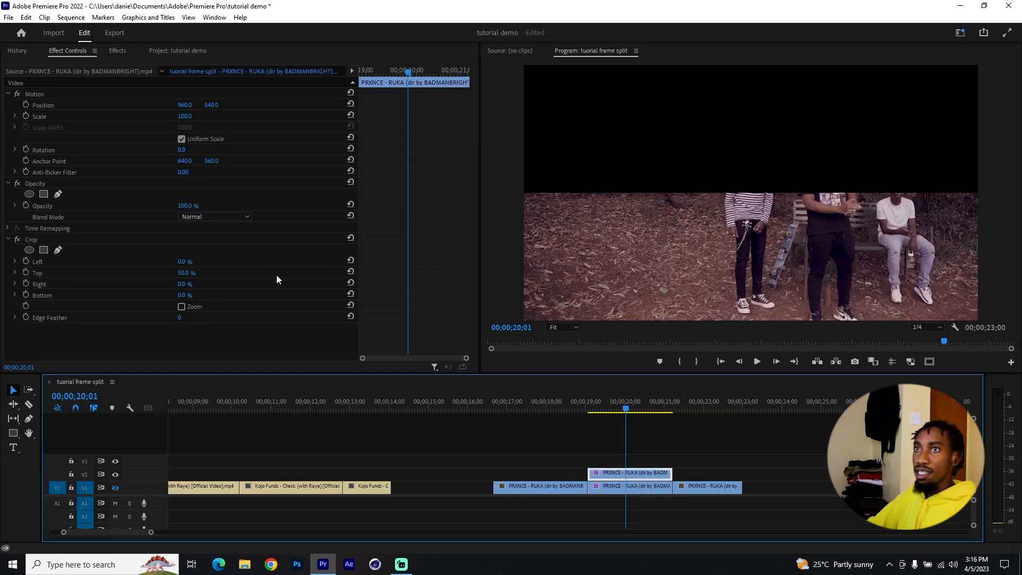
pyautogui.click(351, 274)
pyautogui.click(105, 273)
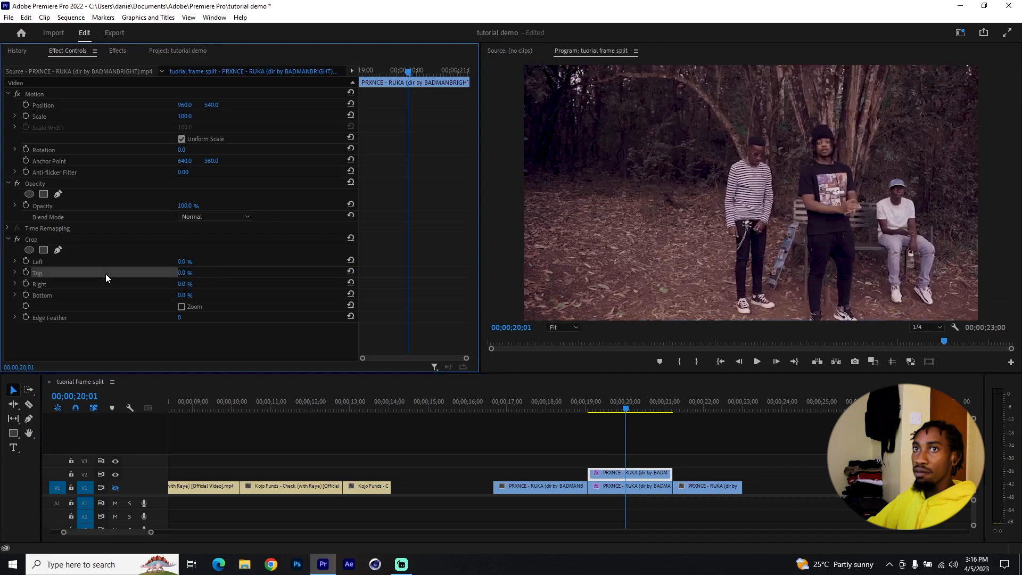
pyautogui.click(181, 295)
pyautogui.write('50')
pyautogui.press('Return')
pyautogui.click(761, 456)
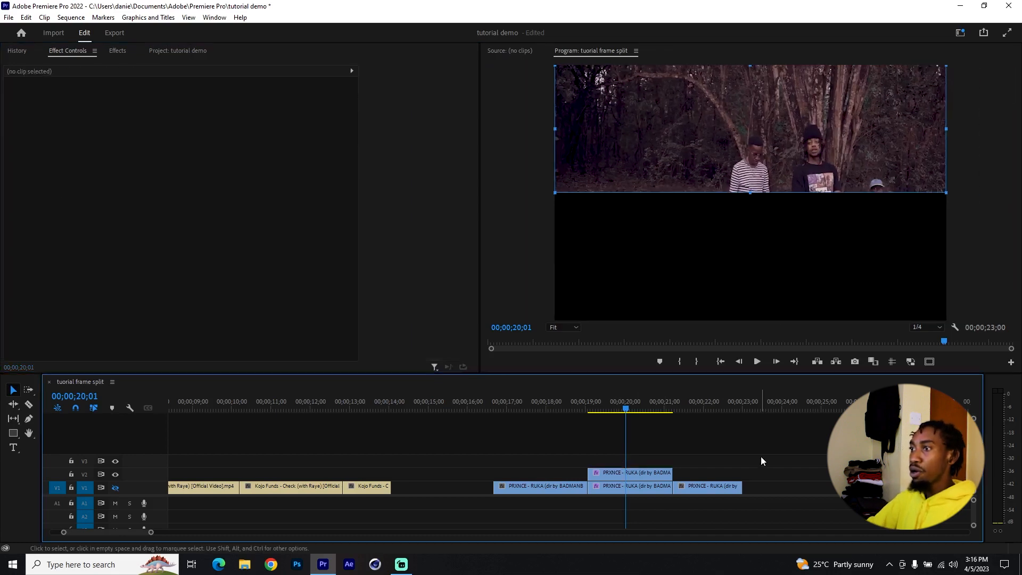
# Turn the V1 track output back on and disable the V2 clip, with the playhead at the stacked clips' start
pyautogui.click(630, 474)
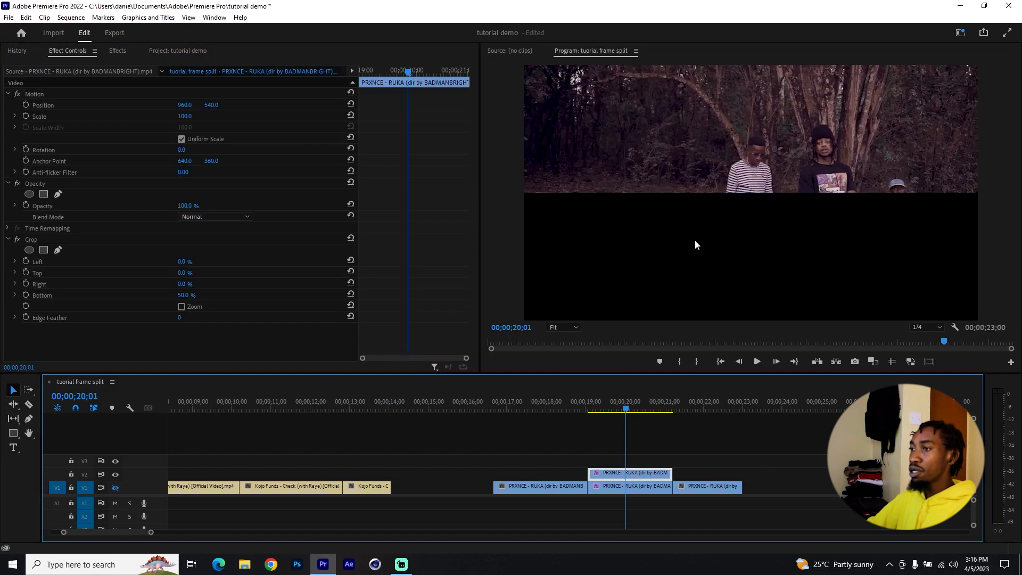
pyautogui.click(116, 488)
pyautogui.click(631, 489)
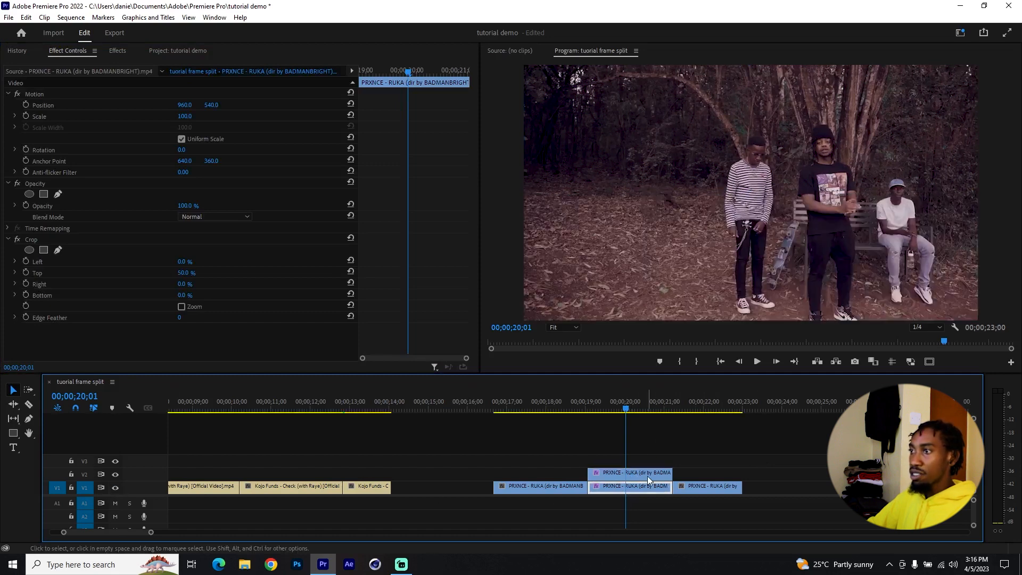
pyautogui.click(649, 474)
pyautogui.click(651, 487)
pyautogui.click(587, 403)
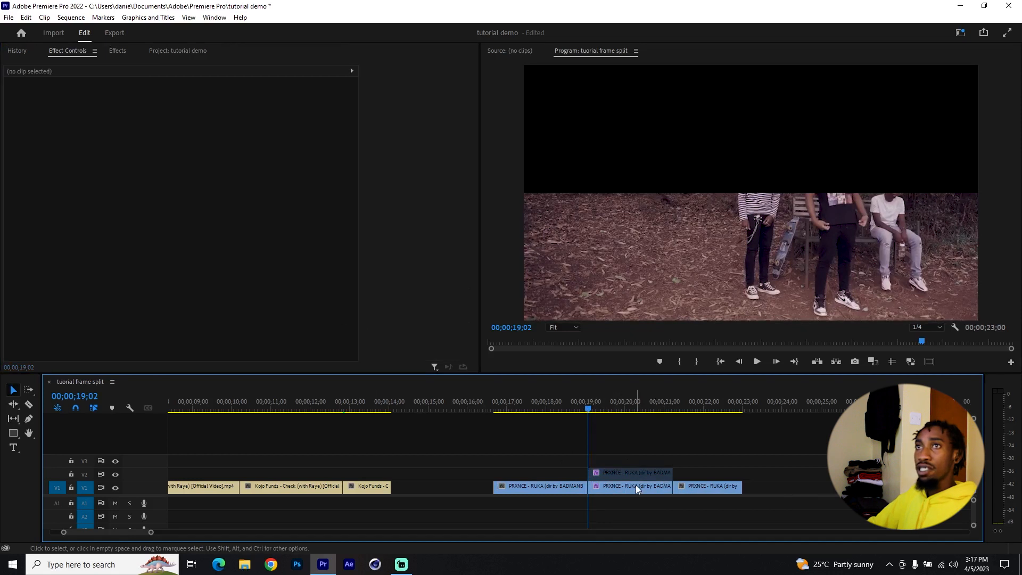
# Set the Scale of the stacked pair's V1 clip to 115
pyautogui.click(635, 485)
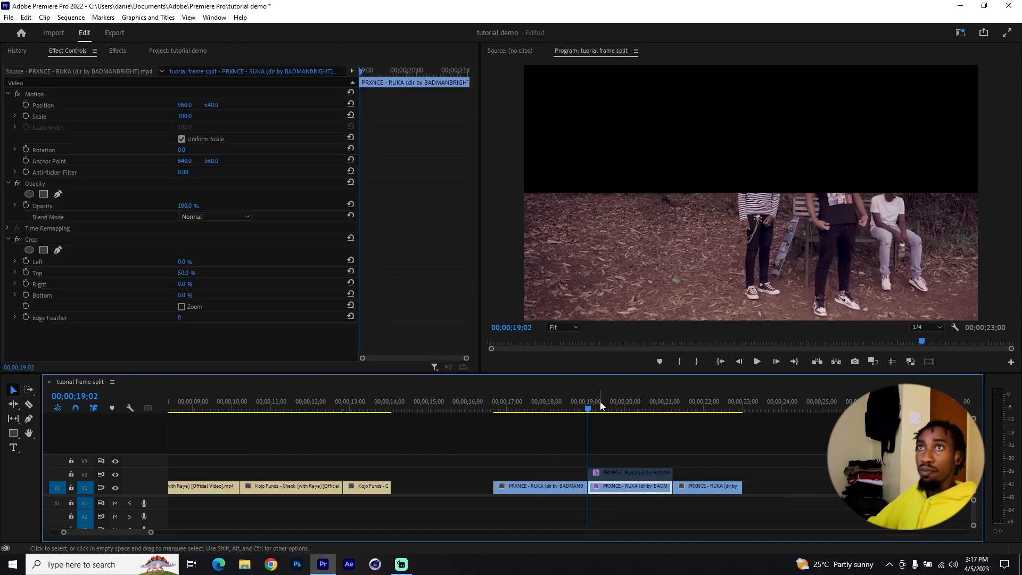
pyautogui.click(72, 117)
pyautogui.click(182, 117)
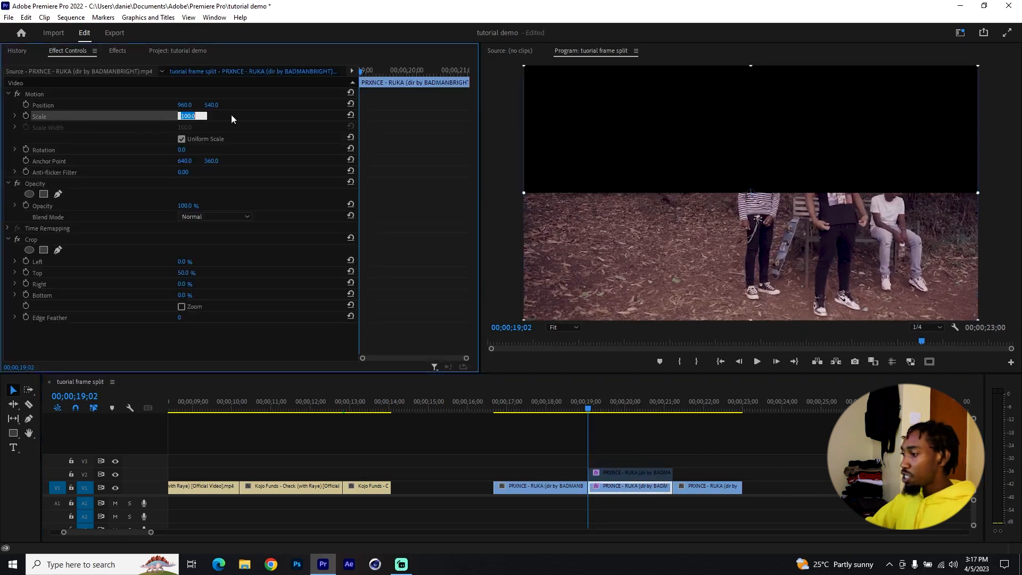
pyautogui.write('11')
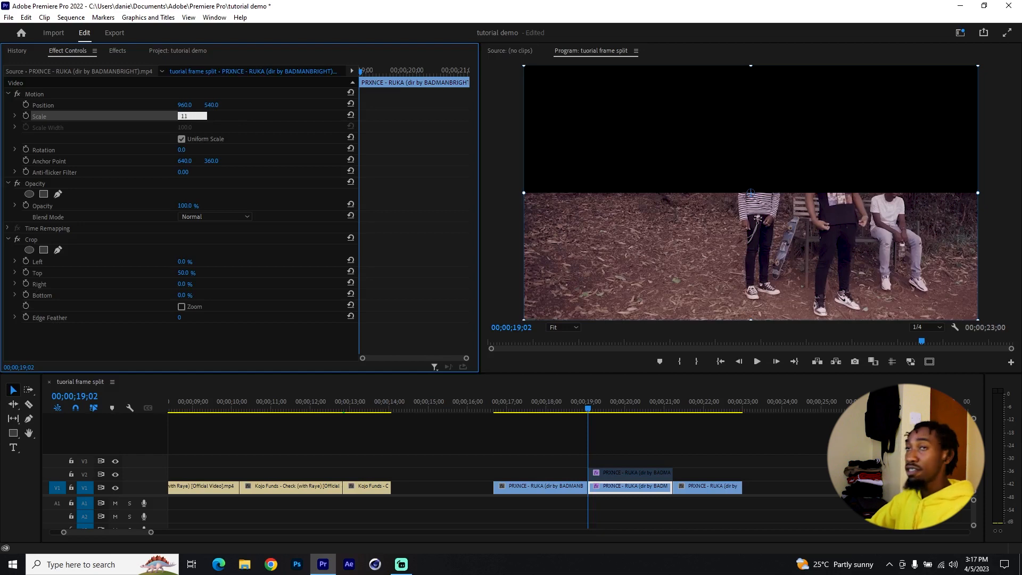
pyautogui.write('0')
pyautogui.press('Return')
# Set the V2 clip's Scale to 115 to match the clip below it
pyautogui.click(618, 472)
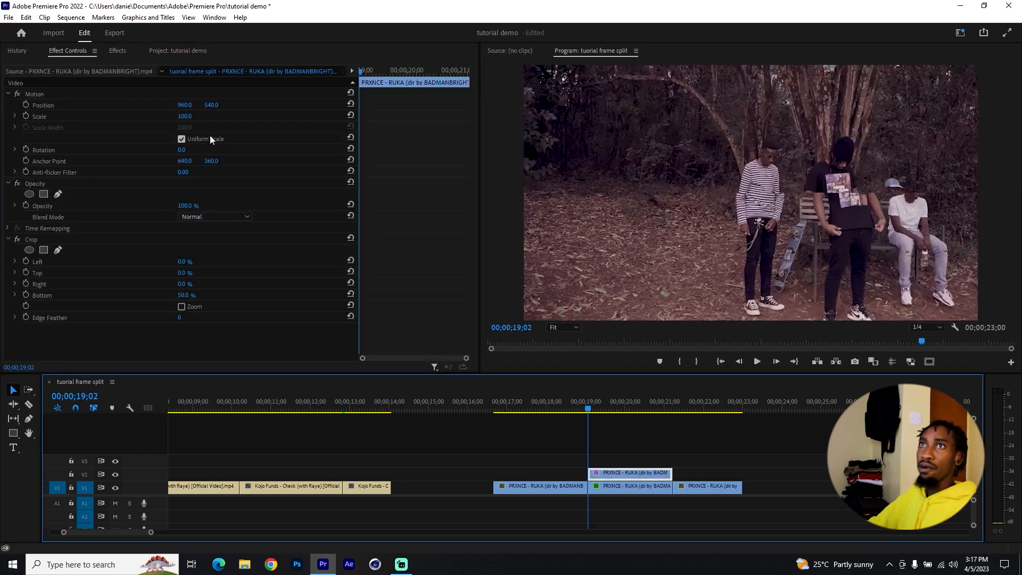
pyautogui.click(186, 116)
pyautogui.write('115')
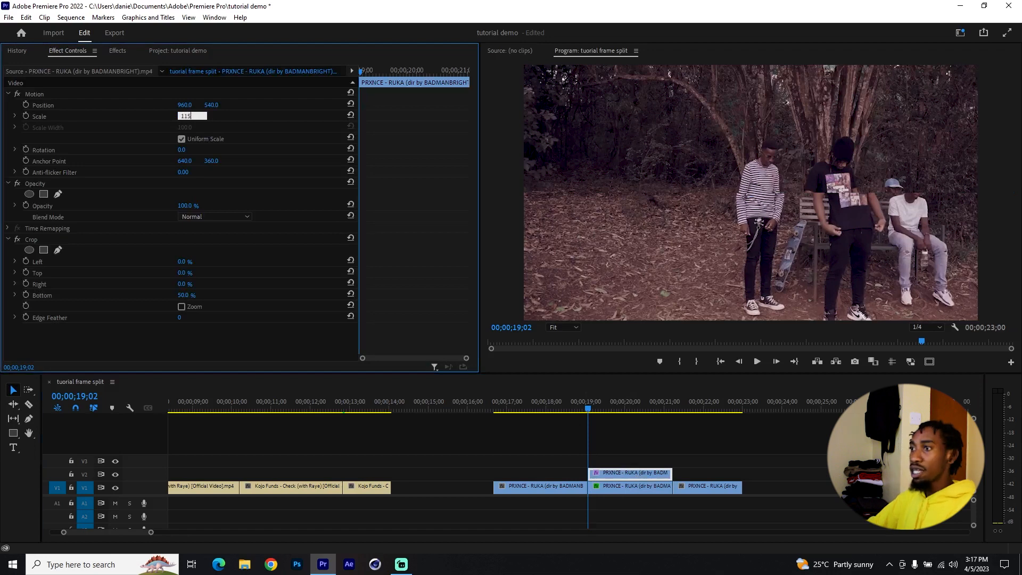
pyautogui.press('Return')
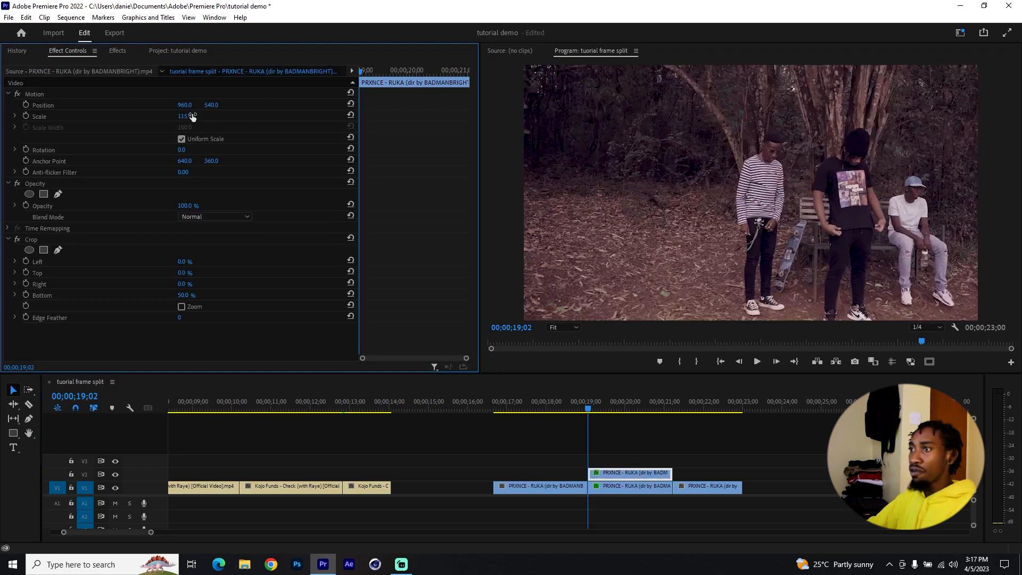
# Disable the V2 clip and add a Position keyframe to the V1 clip beneath it at 00;00;19;26
pyautogui.rightClick(622, 474)
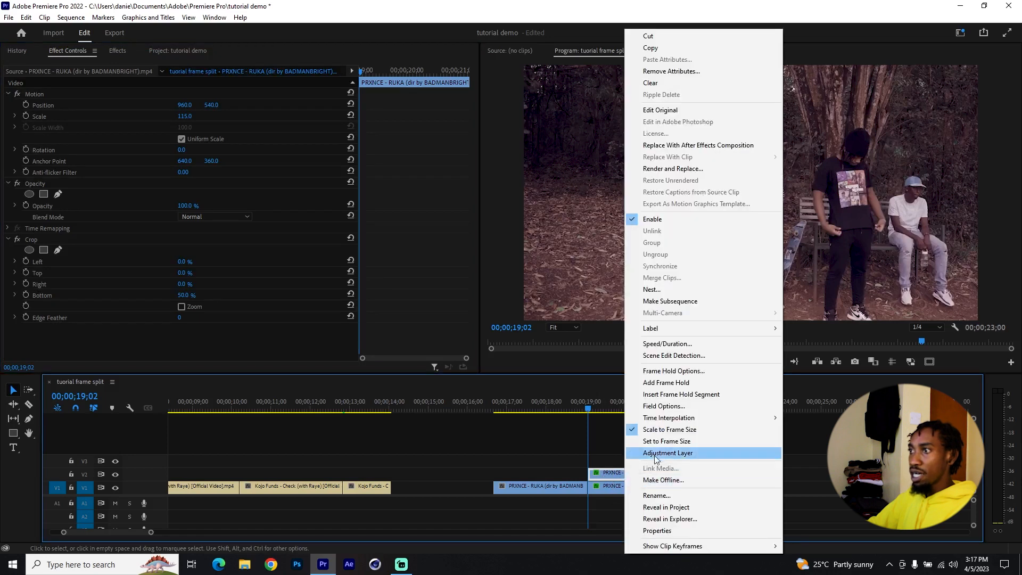
pyautogui.click(654, 220)
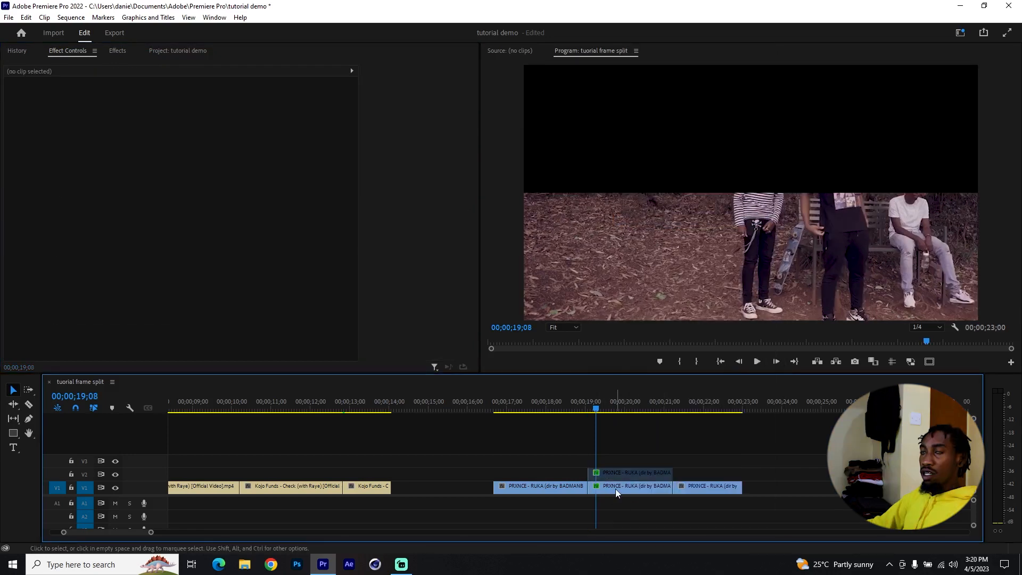
pyautogui.click(615, 488)
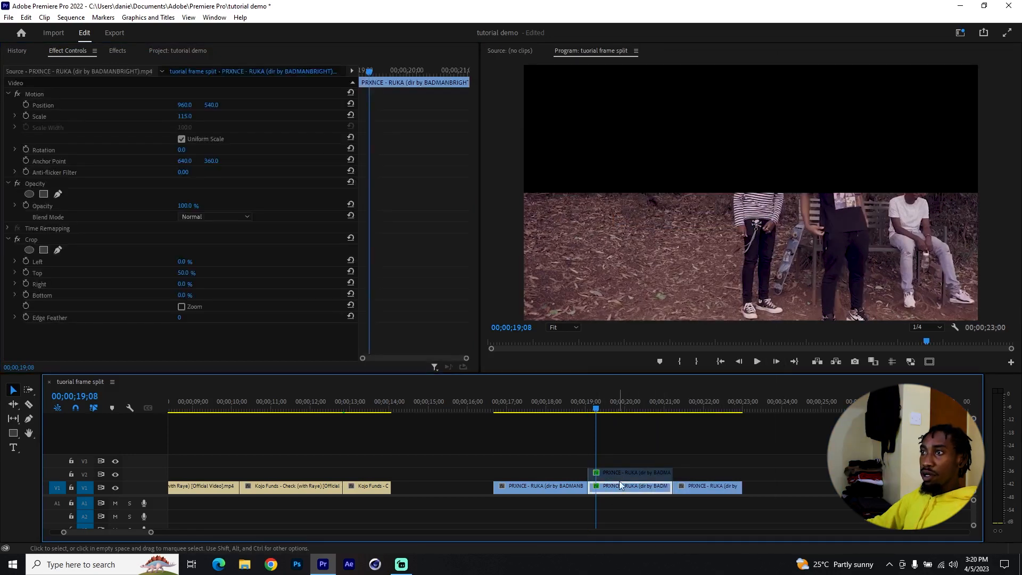
pyautogui.moveTo(596, 408); pyautogui.dragTo(620, 408)
pyautogui.click(639, 454)
pyautogui.click(640, 489)
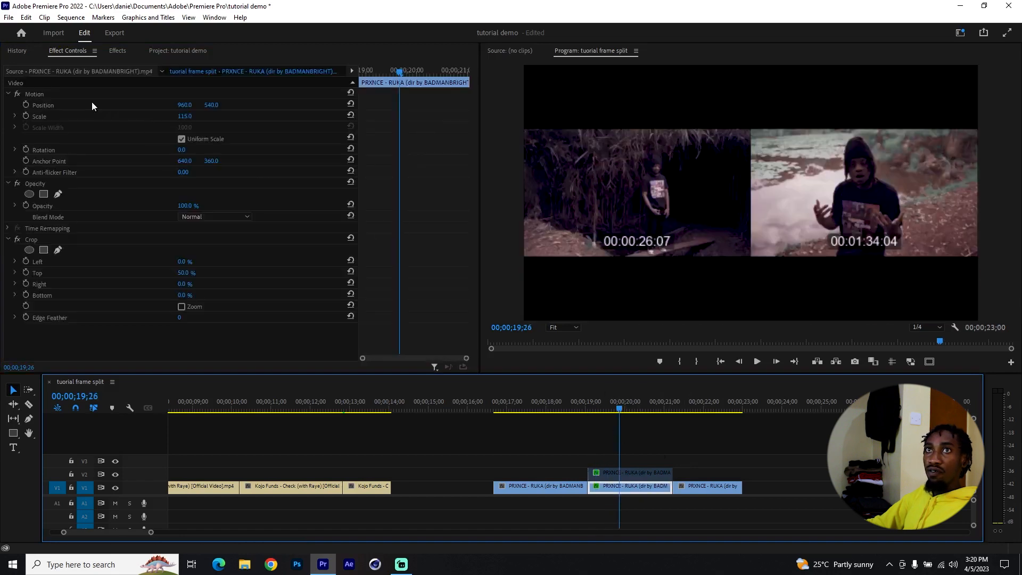
pyautogui.click(26, 103)
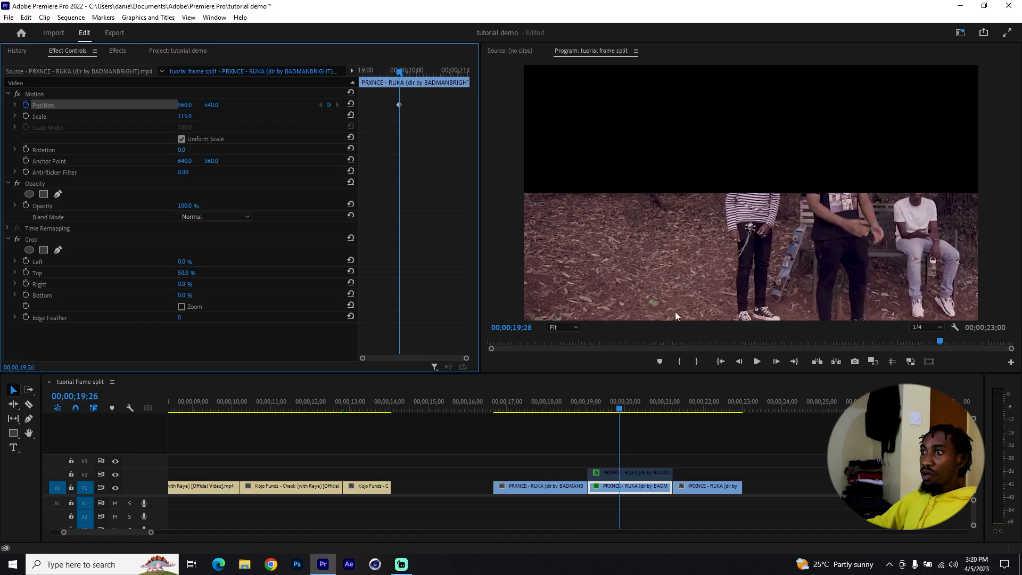
# At 00;00;19;04, set the V1 clip's horizontal Position to about 821 and move that keyframe to the clip's start
pyautogui.moveTo(614, 404); pyautogui.dragTo(591, 407)
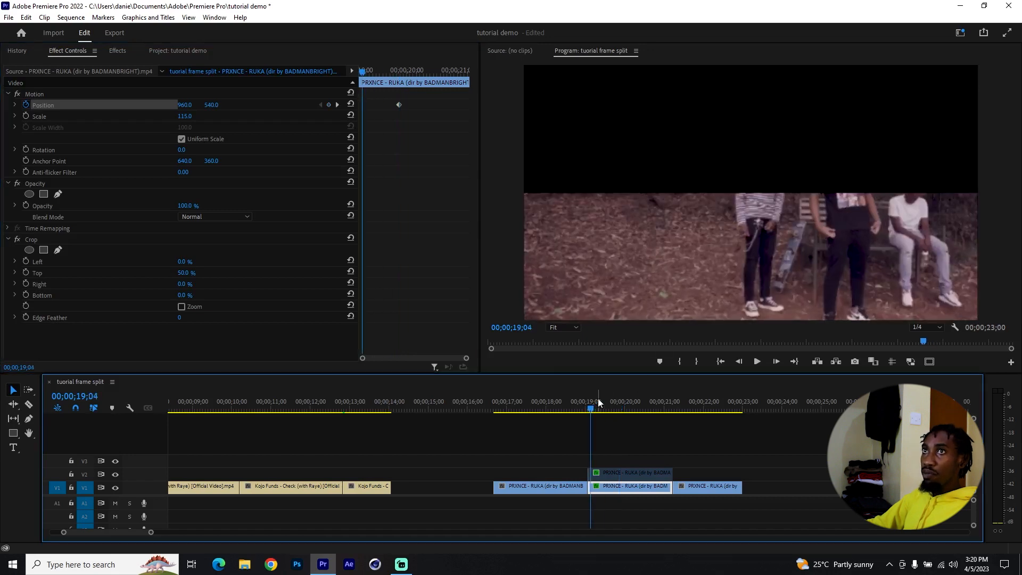
pyautogui.moveTo(192, 106); pyautogui.dragTo(118, 107)
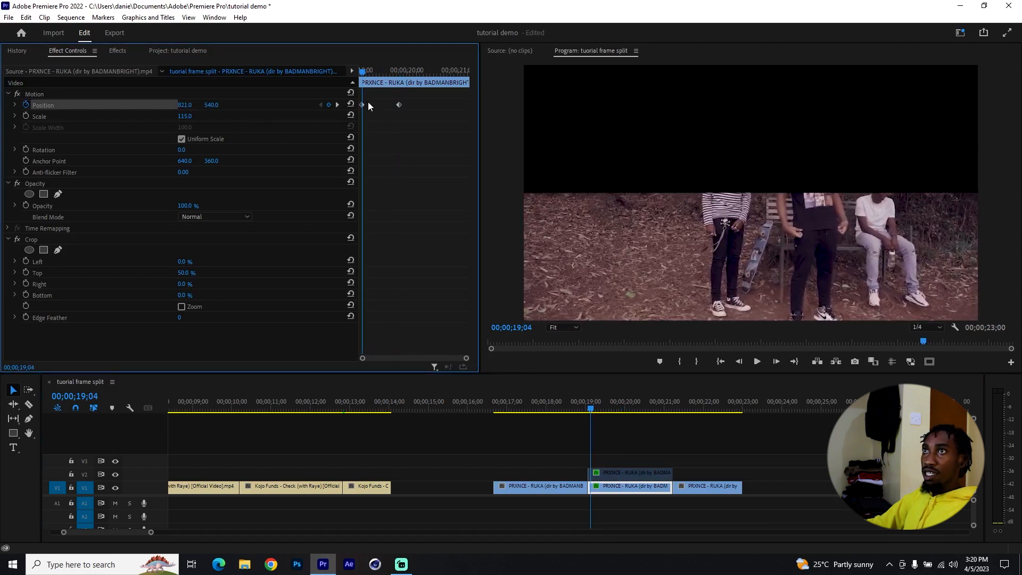
pyautogui.moveTo(362, 105); pyautogui.dragTo(351, 105)
# Apply Bezier temporal interpolation to both Position keyframes of the V1 clip
pyautogui.moveTo(417, 96); pyautogui.dragTo(319, 113)
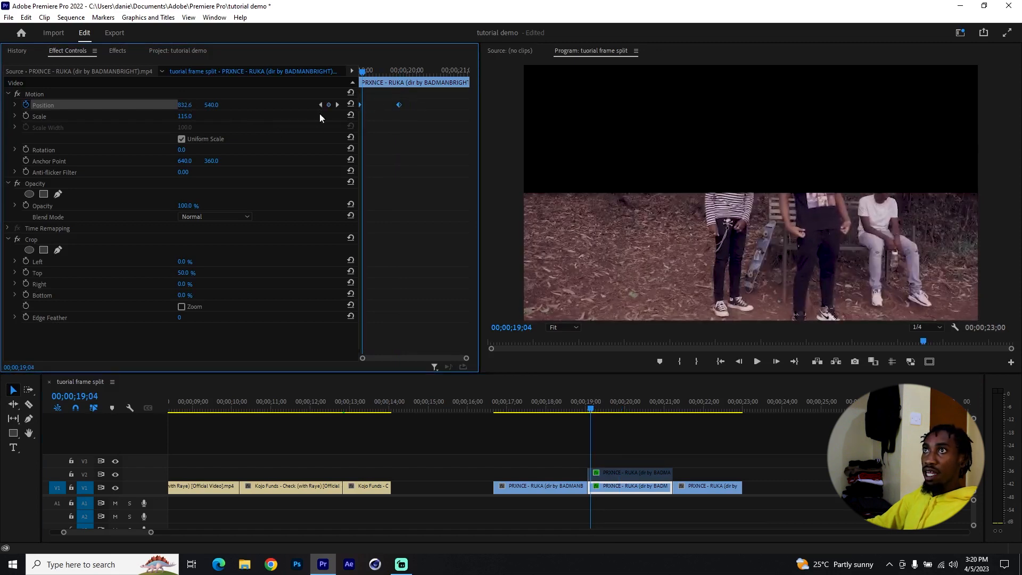
pyautogui.rightClick(401, 105)
pyautogui.moveTo(481, 195)
pyautogui.click(575, 206)
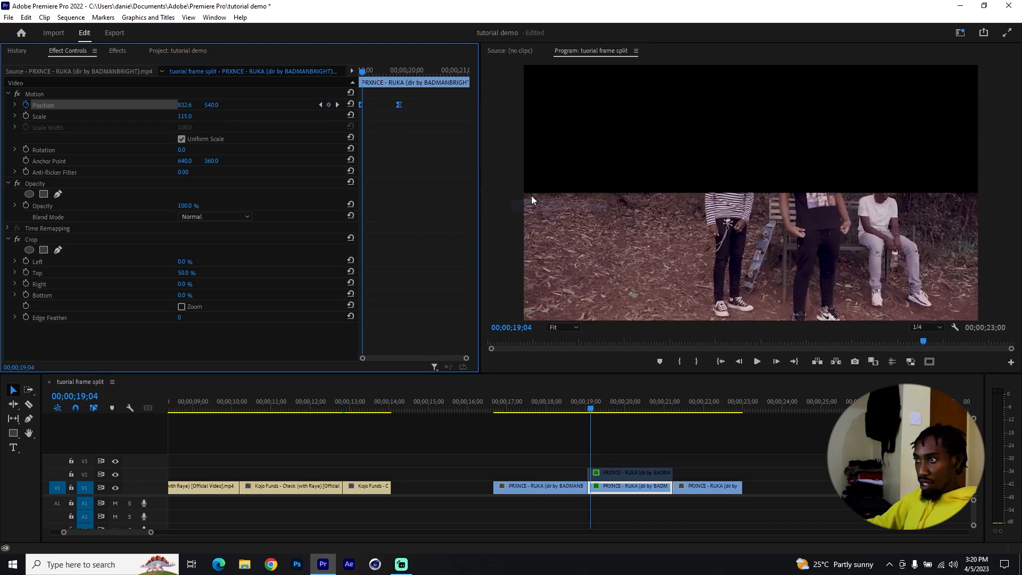
# Disable the keyframed V1 clip and enable the V2 clip above it
pyautogui.click(654, 448)
pyautogui.click(638, 487)
pyautogui.hotkey('shift', 'e')
pyautogui.click(636, 475)
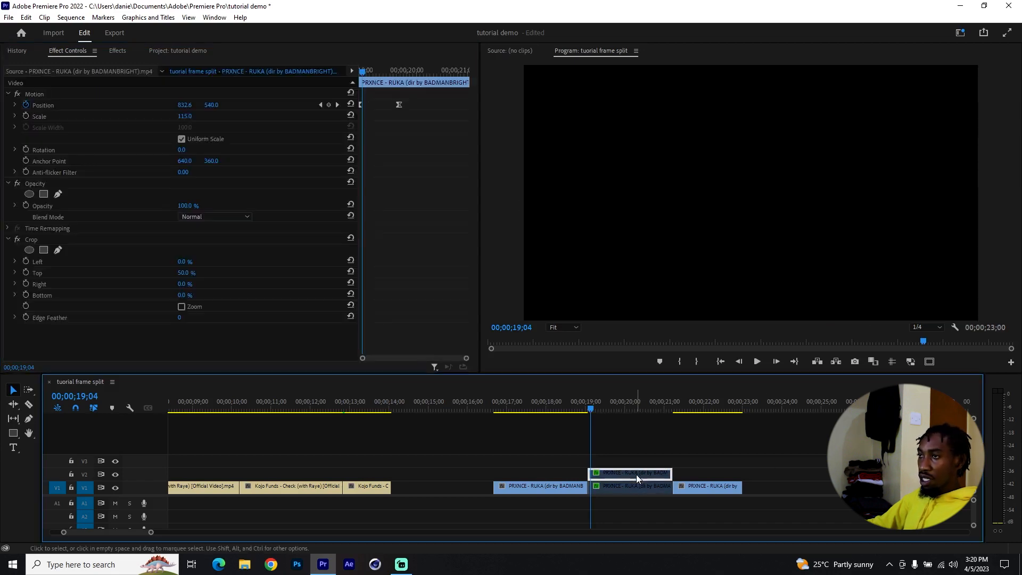
# Add a Position keyframe to the V2 clip at 00;00;19;26, aligned with the V1 clip's second Position keyframe
pyautogui.moveTo(597, 401); pyautogui.dragTo(630, 401)
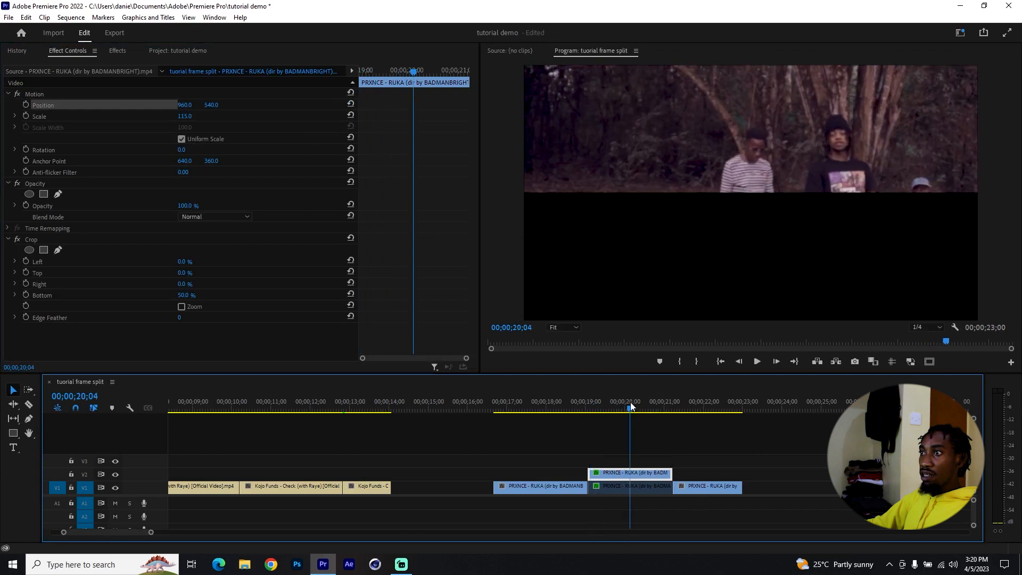
pyautogui.click(646, 490)
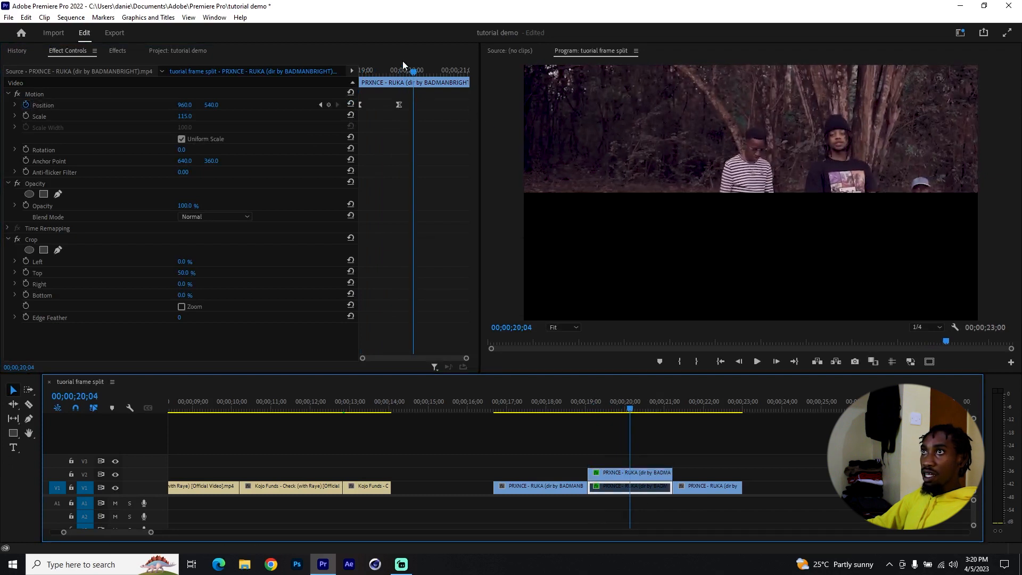
pyautogui.moveTo(403, 64); pyautogui.dragTo(401, 63)
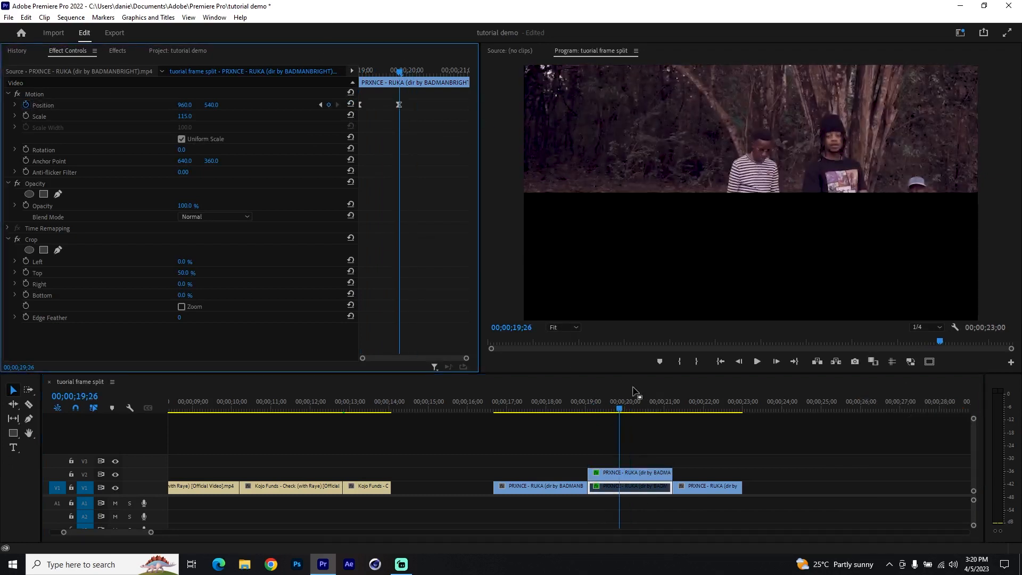
pyautogui.click(628, 473)
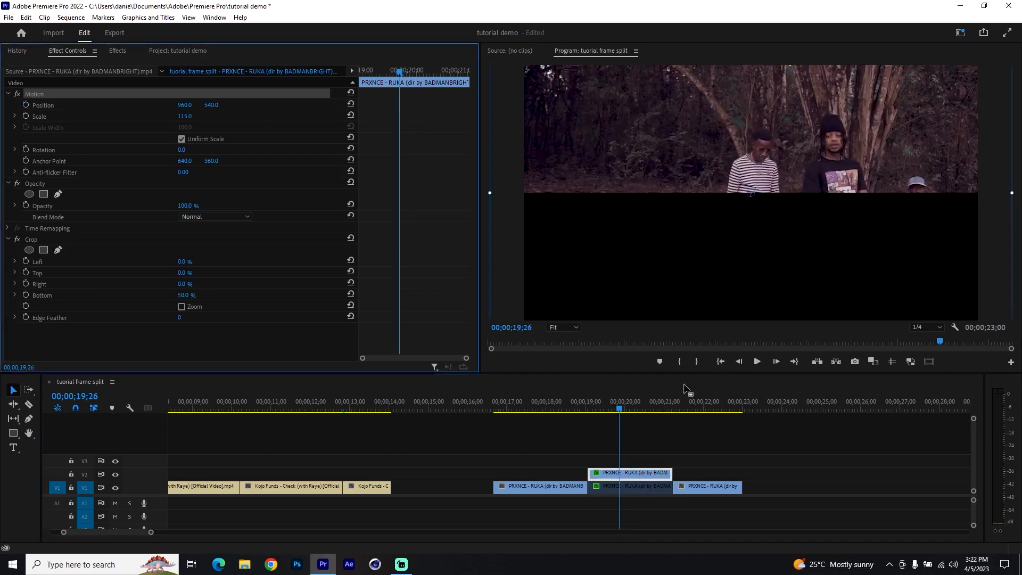
pyautogui.click(691, 478)
pyautogui.click(626, 471)
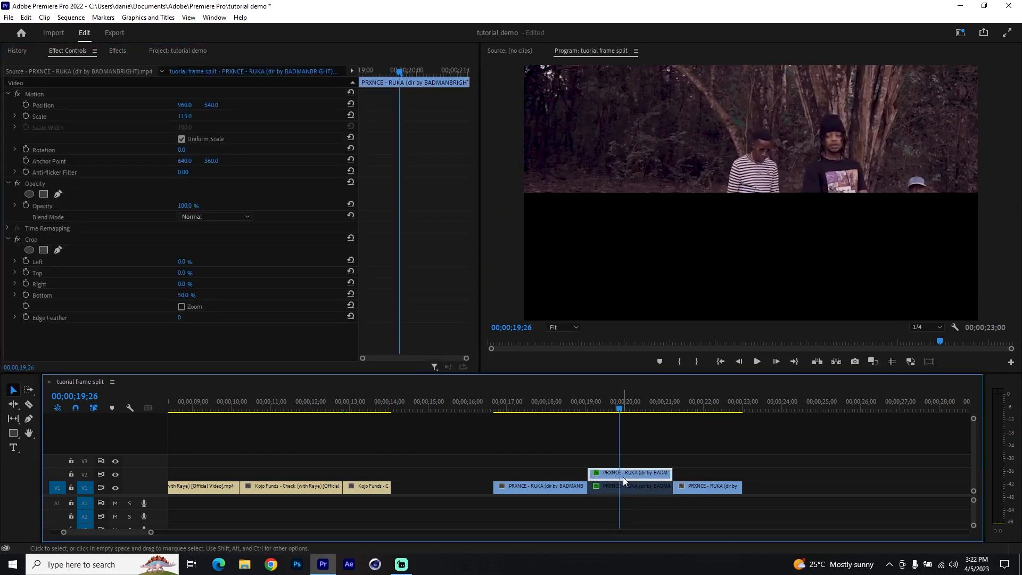
pyautogui.click(26, 105)
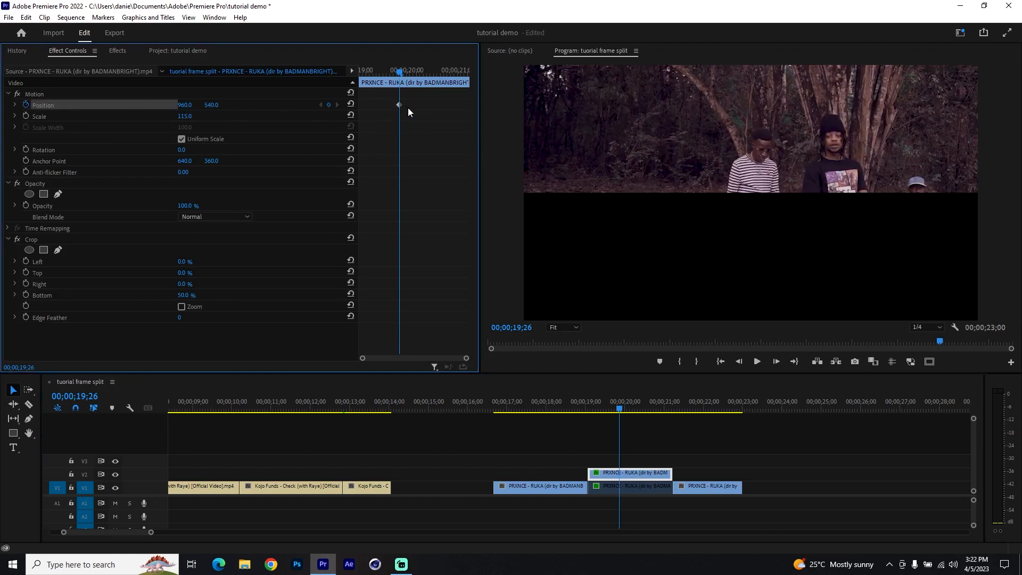
# At 00;00;19;04, set the V2 clip's horizontal Position to about 1100 and move that keyframe to the clip's start
pyautogui.moveTo(400, 72); pyautogui.dragTo(362, 74)
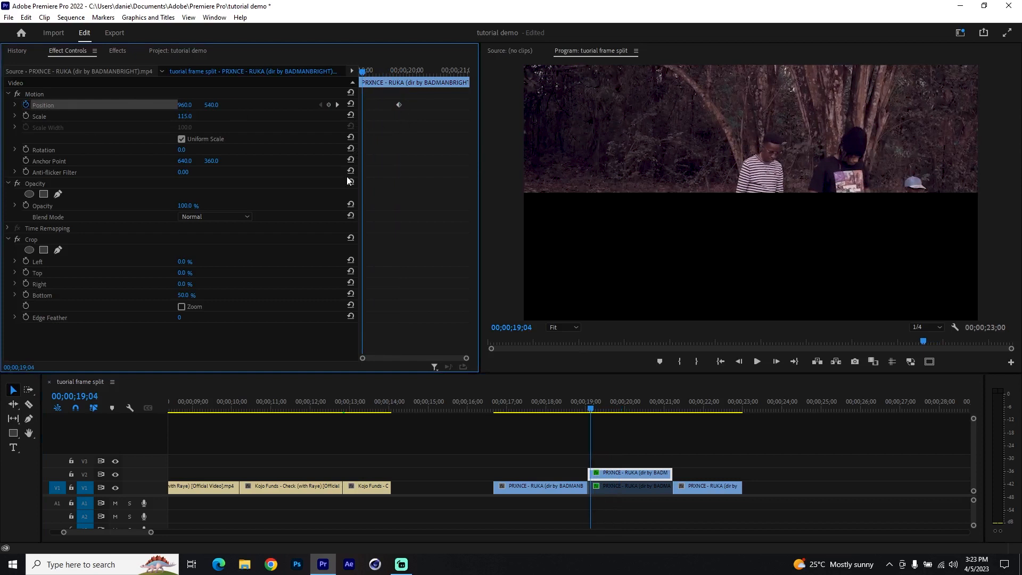
pyautogui.moveTo(181, 107); pyautogui.dragTo(256, 106)
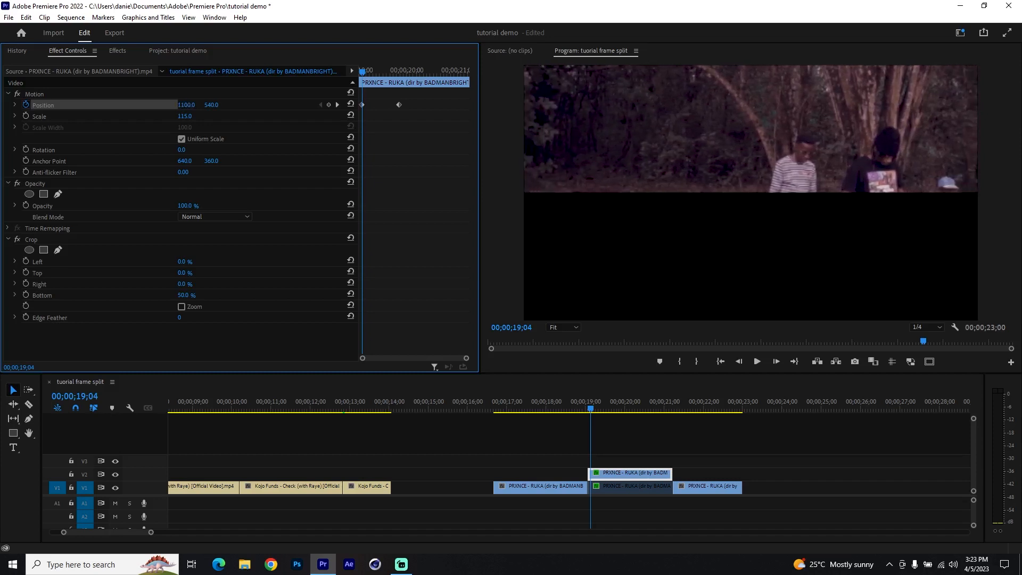
pyautogui.moveTo(362, 105); pyautogui.dragTo(359, 105)
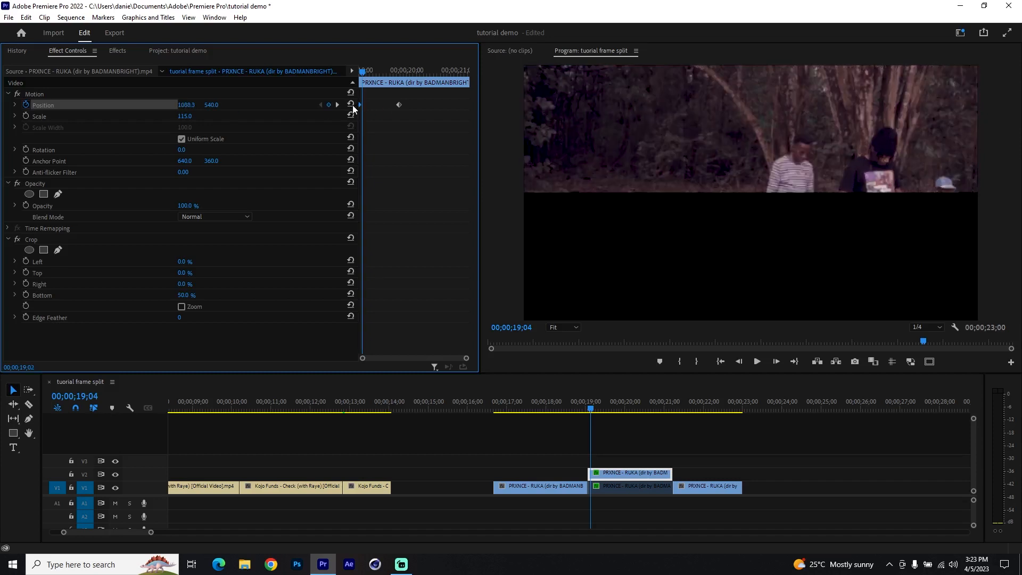
# Apply Bezier temporal interpolation to the V2 clip's Position keyframes, and select the V1 clip beneath it
pyautogui.rightClick(398, 104)
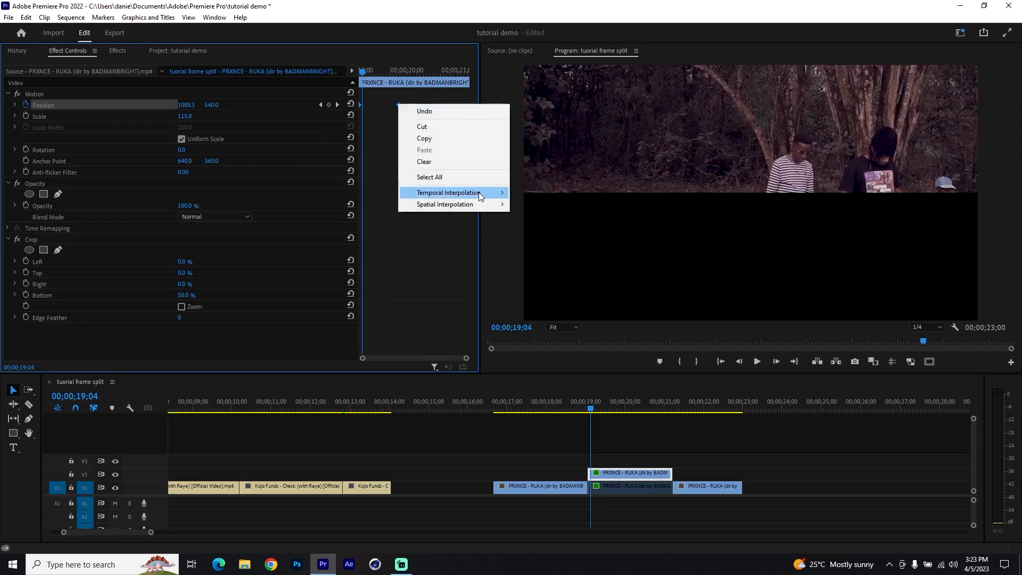
pyautogui.click(559, 204)
pyautogui.click(638, 487)
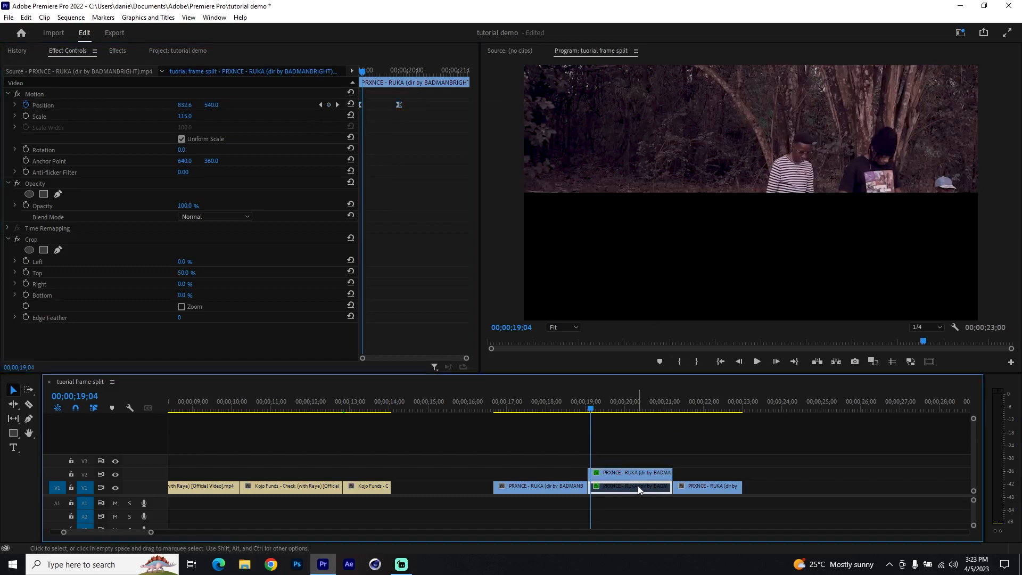
# Re-enable the V1 clip beneath the V2 clip and preview the frame split across the cut
pyautogui.click(573, 407)
pyautogui.moveTo(573, 407); pyautogui.dragTo(648, 410)
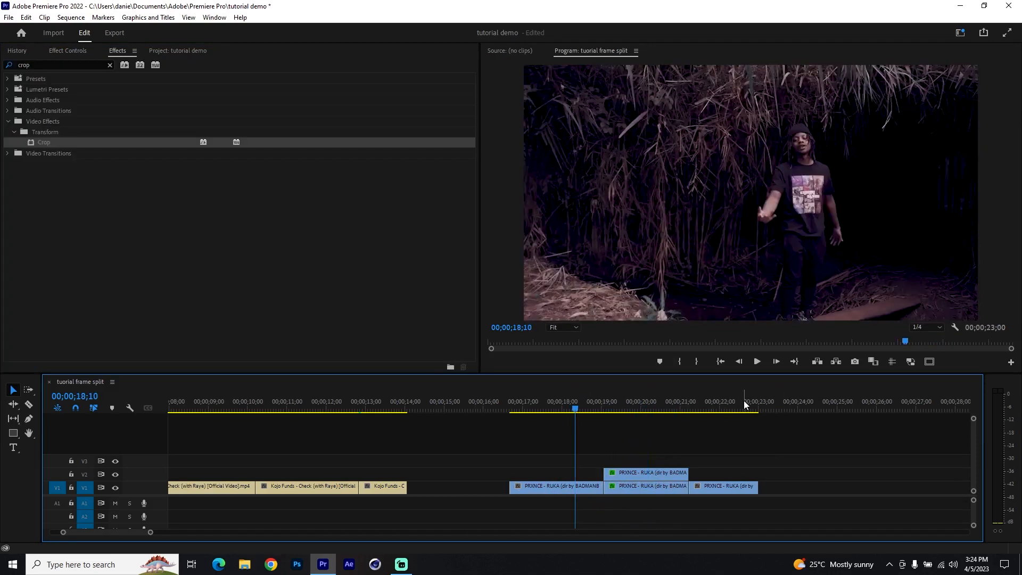
pyautogui.moveTo(576, 408); pyautogui.dragTo(665, 413)
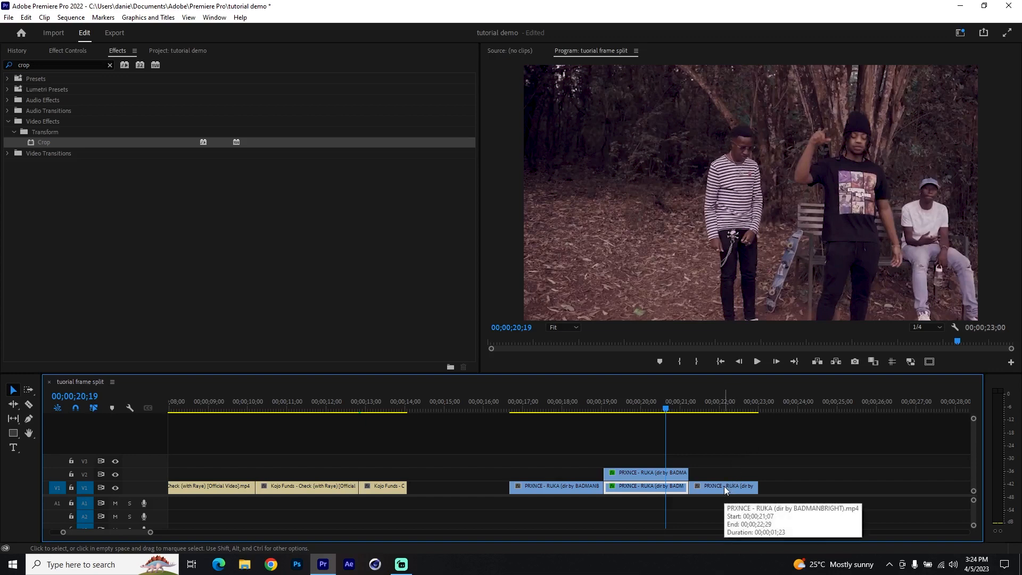
pyautogui.click(613, 406)
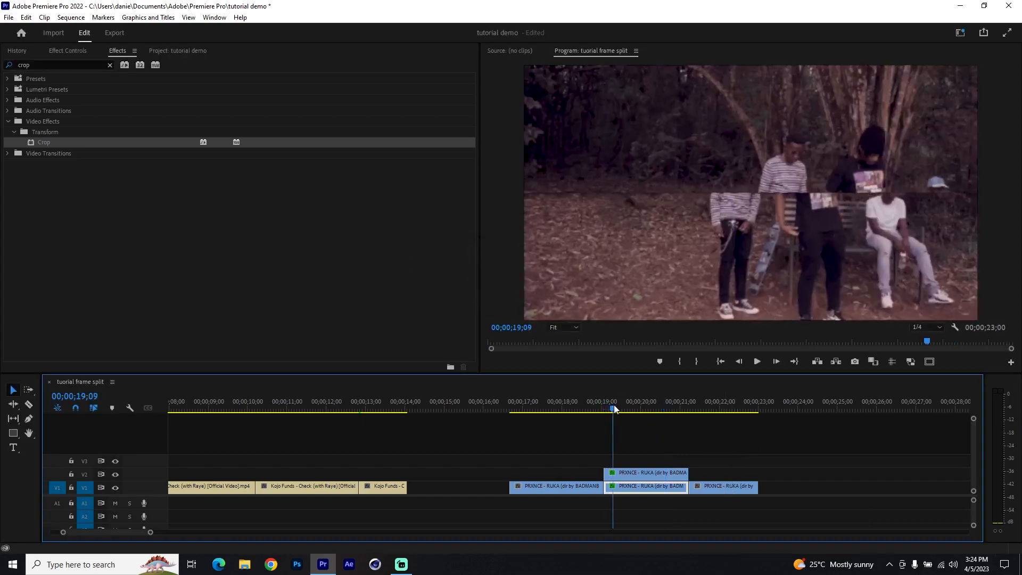
pyautogui.moveTo(615, 407); pyautogui.dragTo(637, 407)
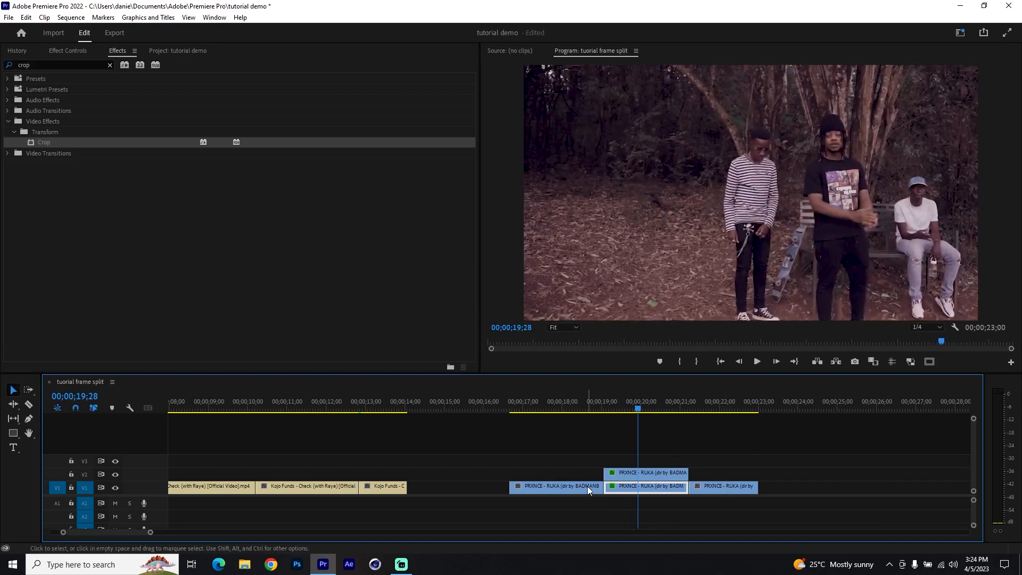
# Apply the Crop effect to the outgoing V1 clip before the split, and duplicate that clip onto V2
pyautogui.click(566, 408)
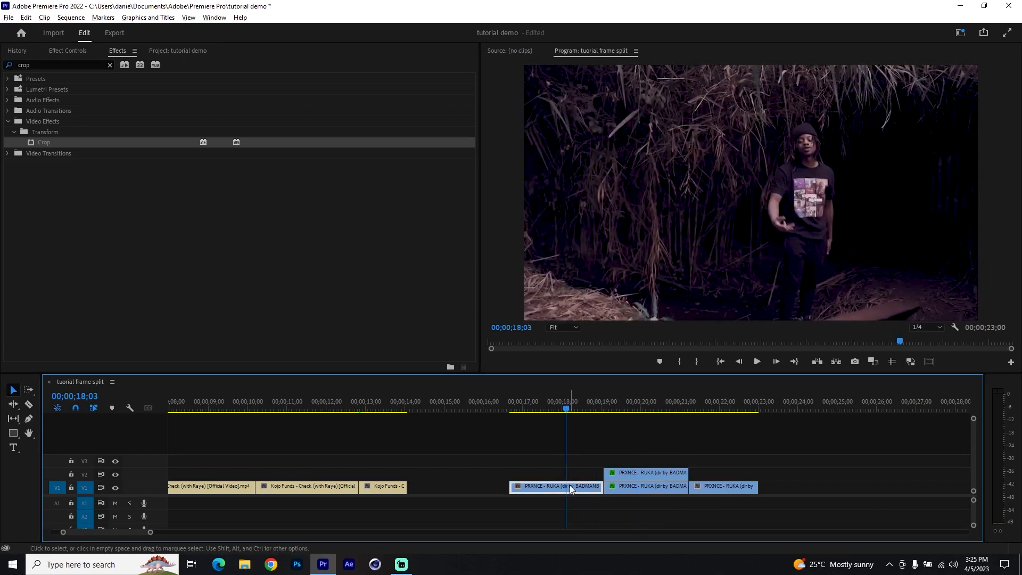
pyautogui.click(215, 200)
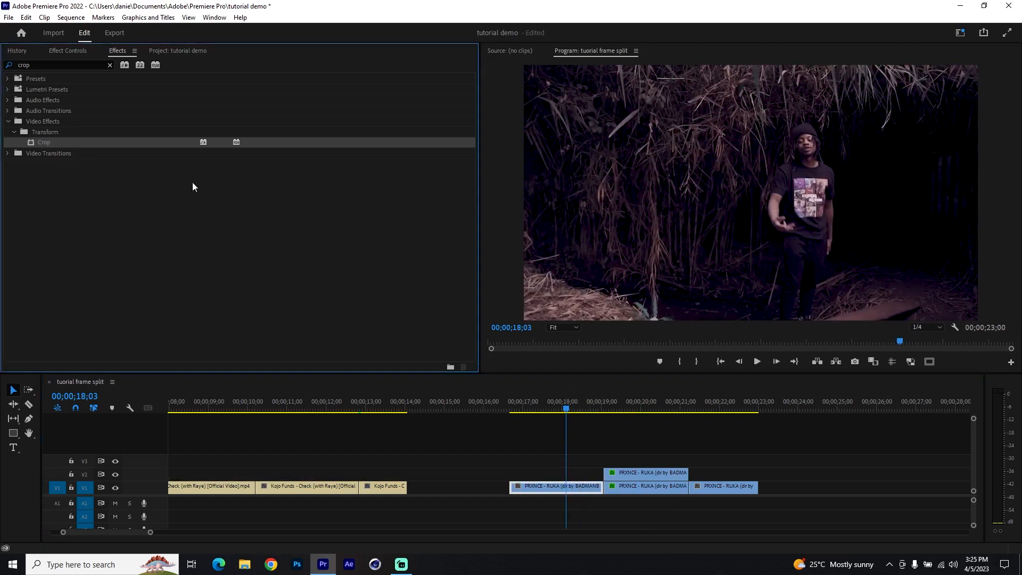
pyautogui.moveTo(112, 144); pyautogui.dragTo(581, 474)
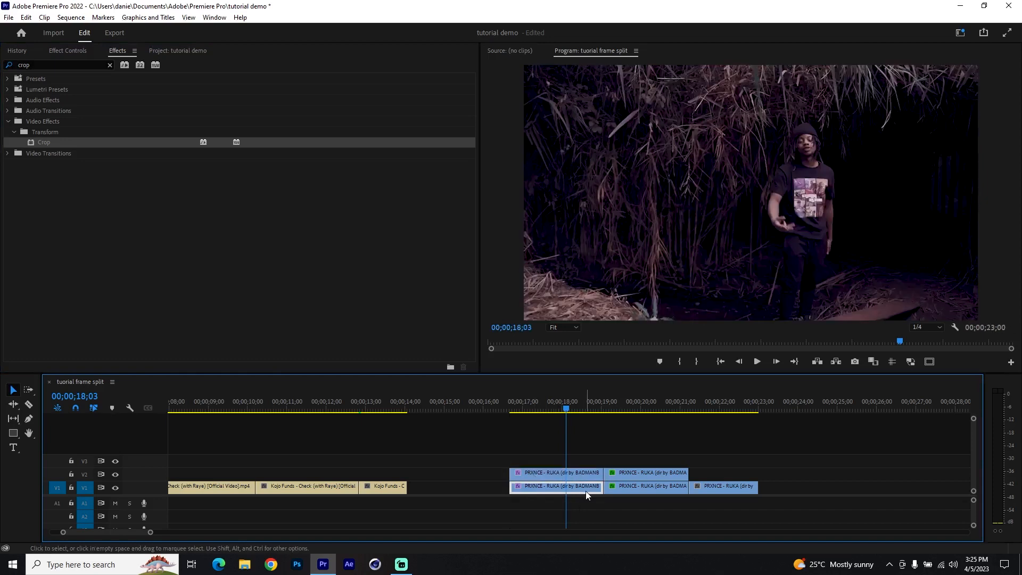
# Disable the outgoing clip's V2 copy and set the V1 clip's Crop Top to 50%
pyautogui.click(575, 490)
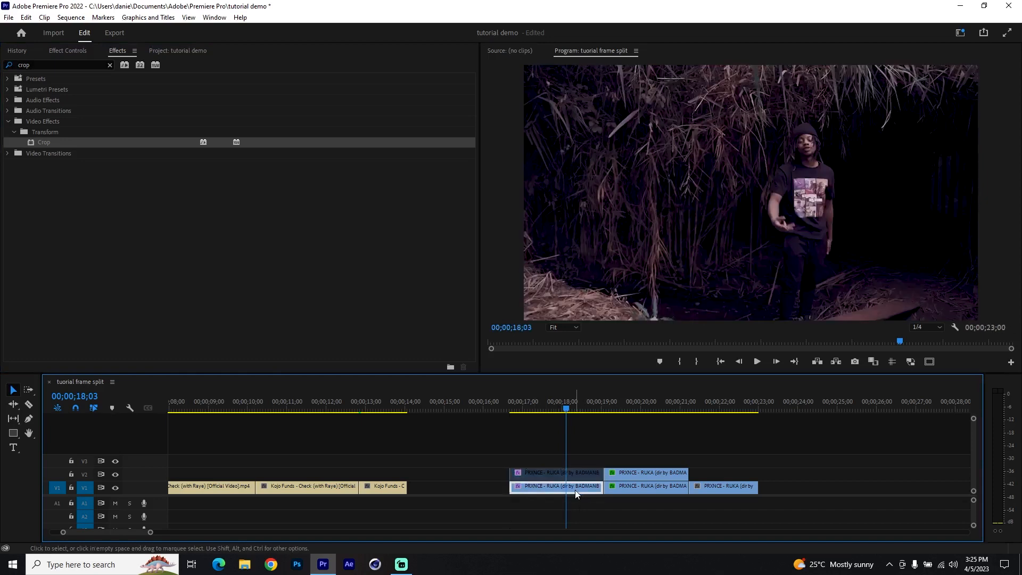
pyautogui.click(136, 147)
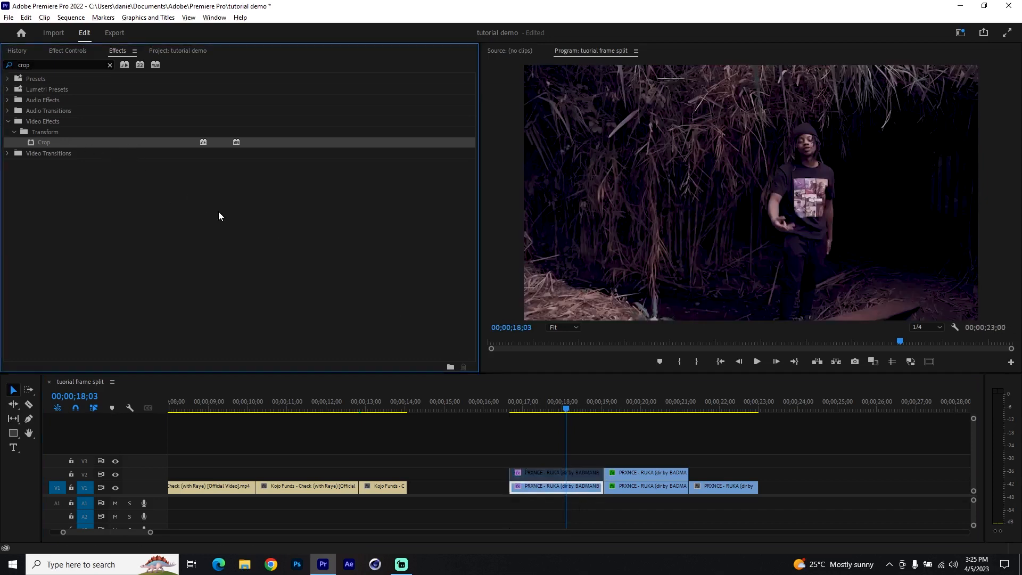
pyautogui.click(62, 53)
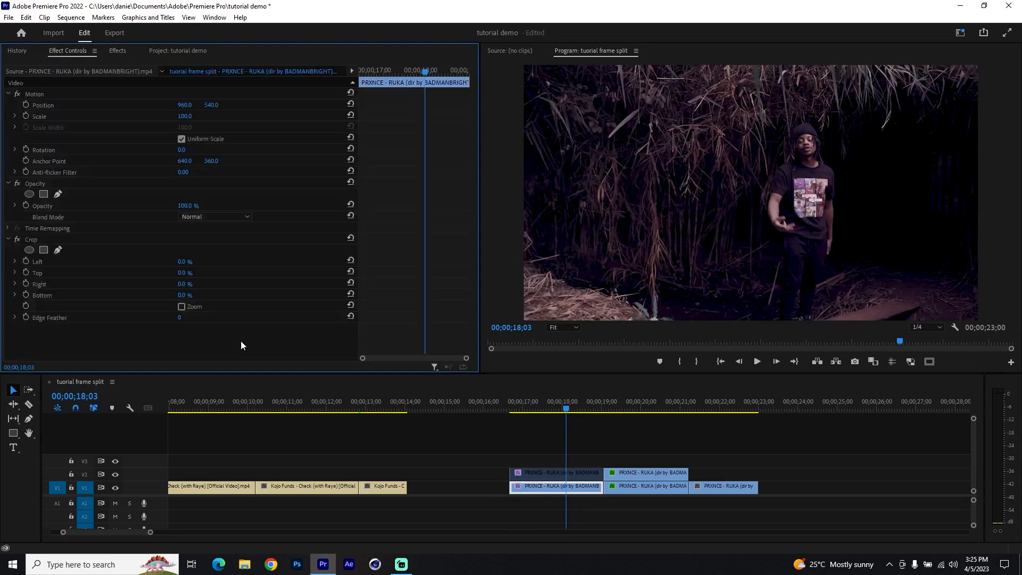
pyautogui.click(182, 273)
pyautogui.write('50')
pyautogui.press('Return')
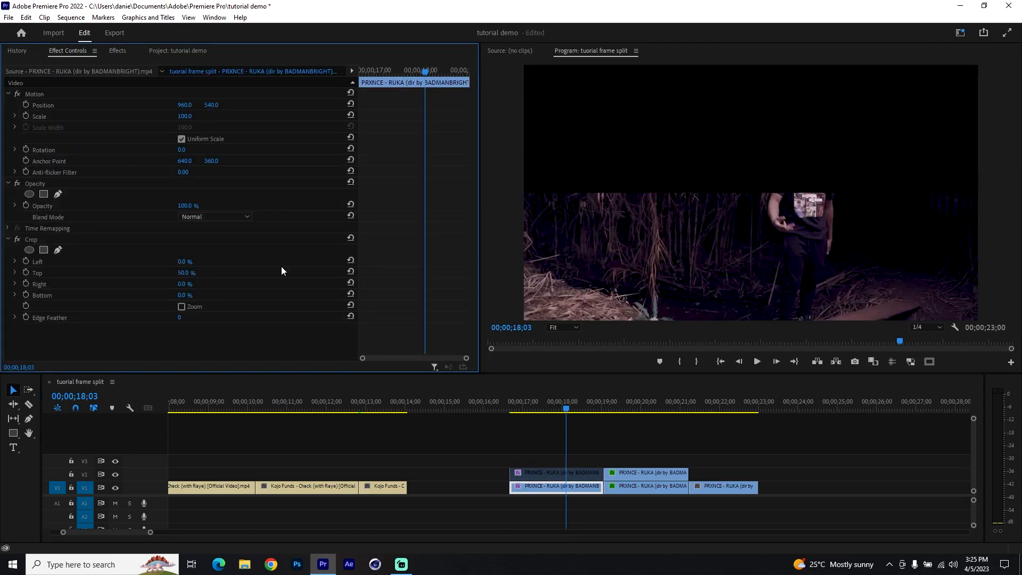
# Disable the outgoing V1 clip, enable its V2 copy, and set that copy's Crop Bottom to 50%
pyautogui.click(576, 489)
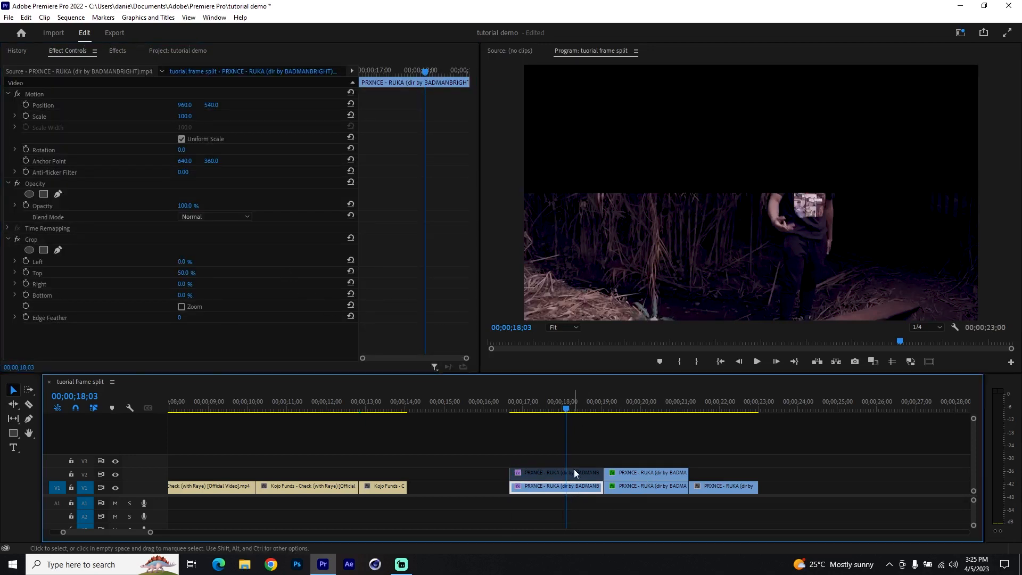
pyautogui.click(576, 471)
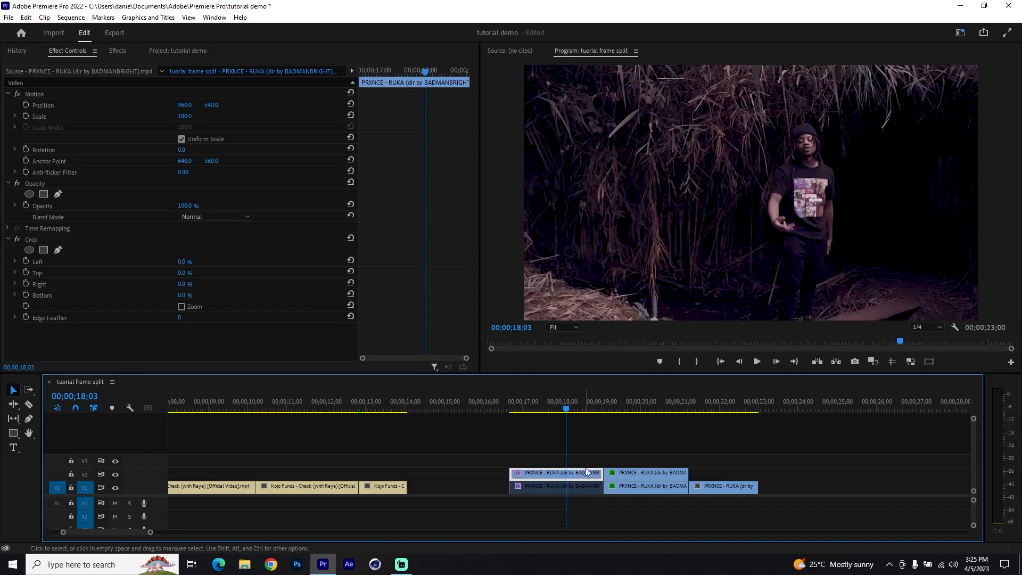
pyautogui.click(184, 295)
pyautogui.write('50')
pyautogui.press('Return')
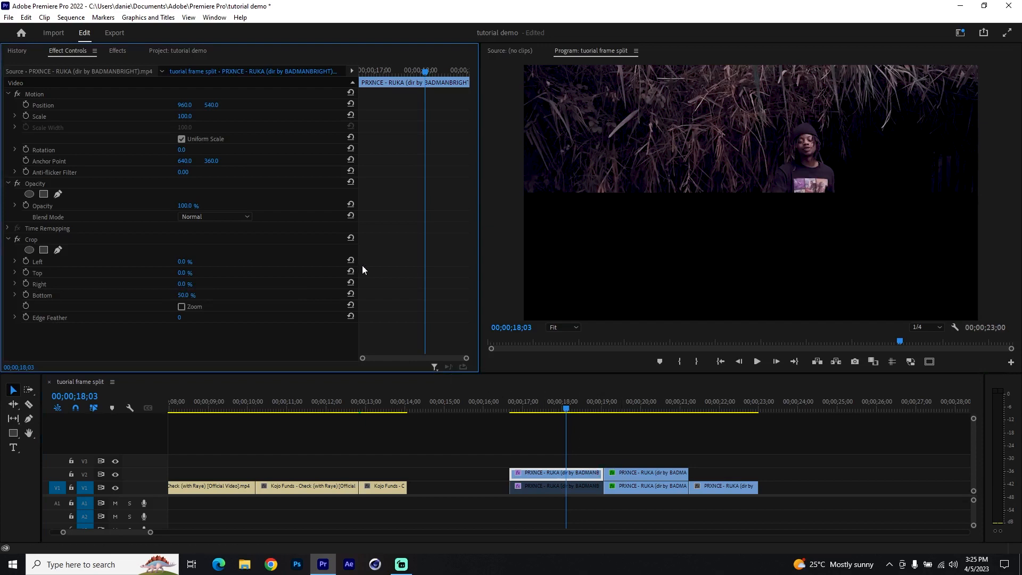
# Add a Position keyframe to the outgoing V2 clip at 00;00;18;01 and set its Scale to 115
pyautogui.click(564, 408)
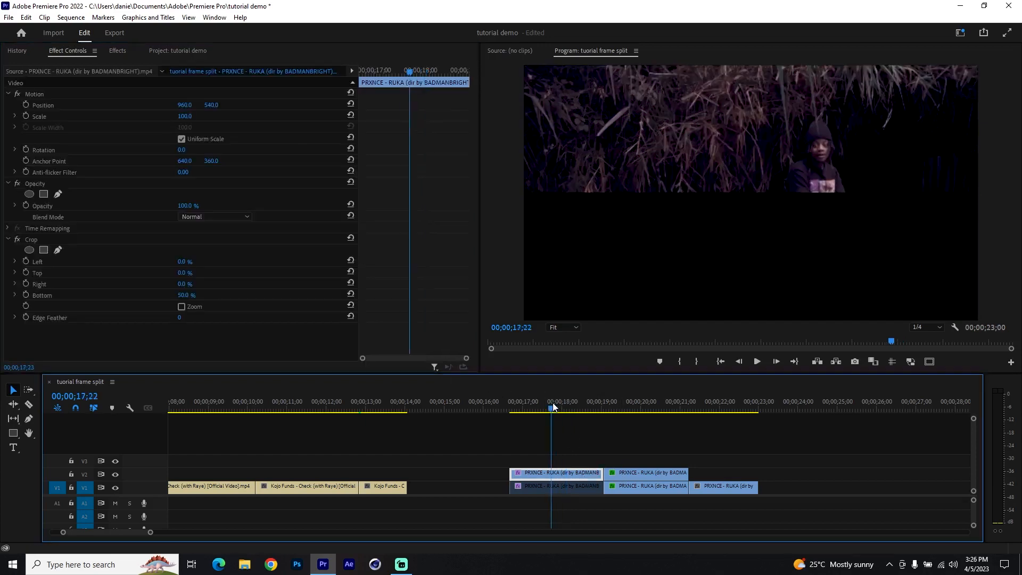
pyautogui.click(24, 105)
pyautogui.click(24, 105)
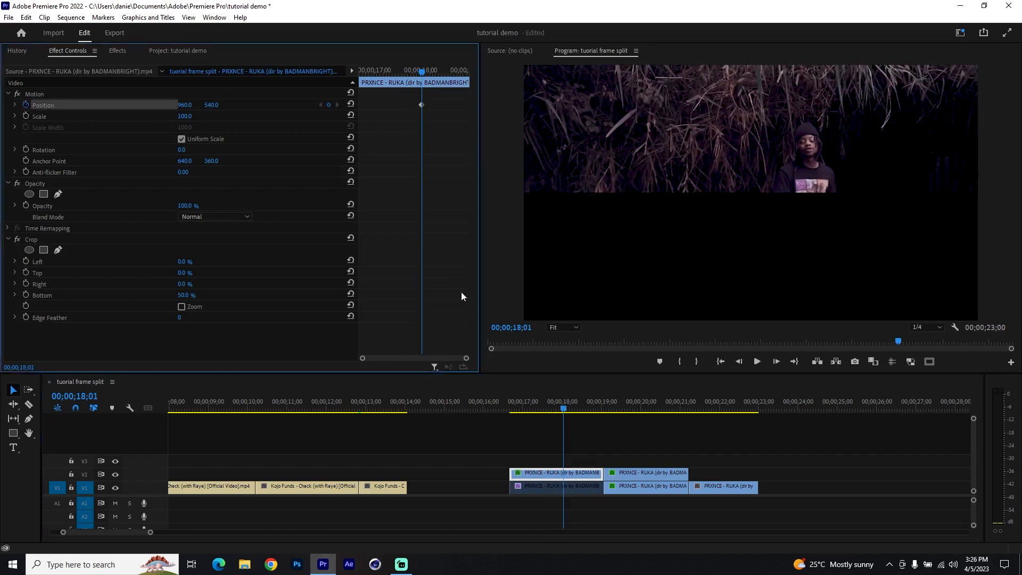
pyautogui.moveTo(582, 409); pyautogui.dragTo(594, 409)
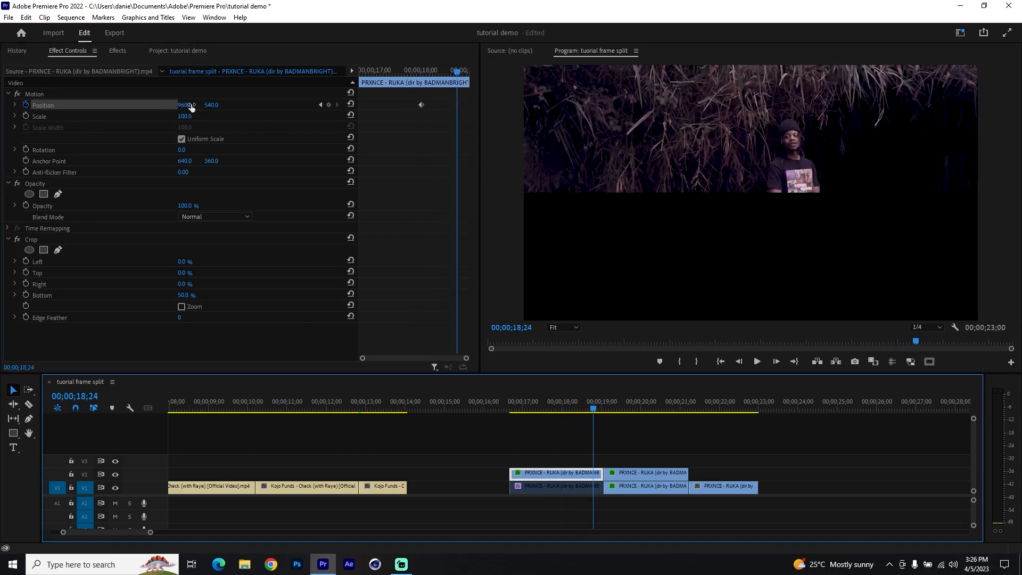
pyautogui.moveTo(186, 105)
pyautogui.mouseDown()
pyautogui.moveTo(162, 105)
pyautogui.moveTo(187, 105)
pyautogui.mouseUp()
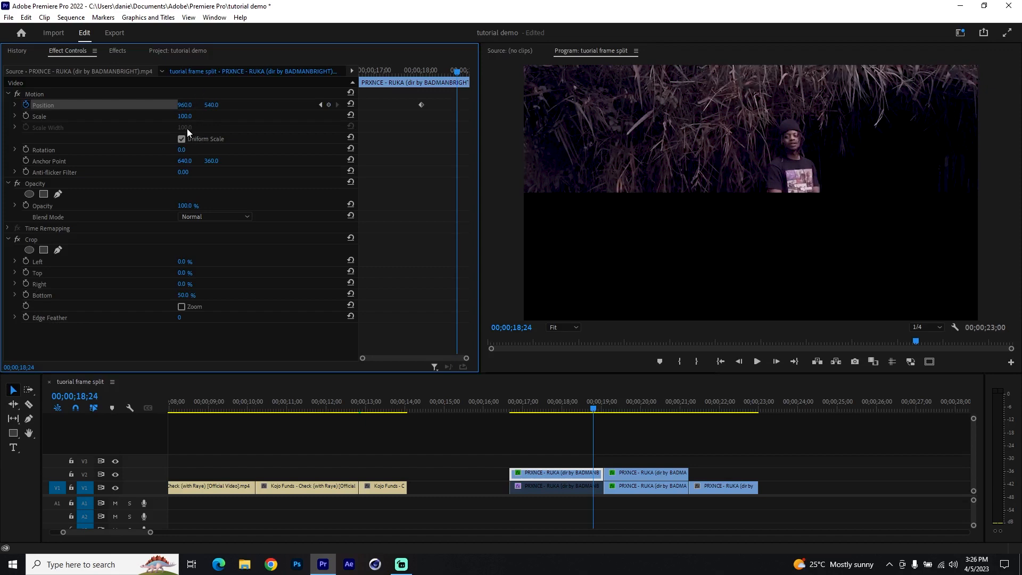
pyautogui.click(185, 115)
pyautogui.write('115')
pyautogui.press('Return')
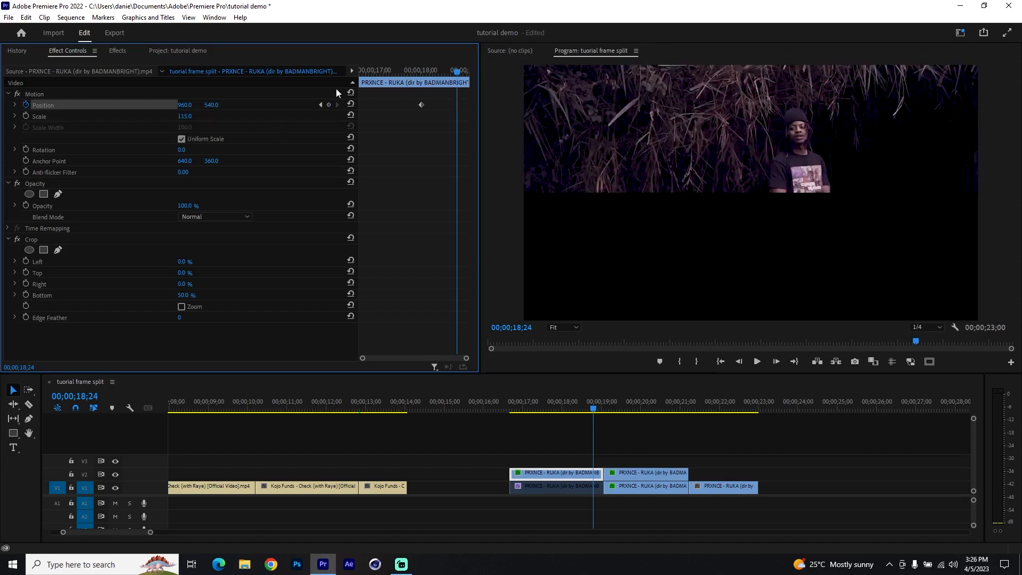
# At 00;00;18;24, set the outgoing V2 clip's horizontal Position to about 1101 and move that keyframe to the clip's end
pyautogui.moveTo(184, 105); pyautogui.dragTo(260, 105)
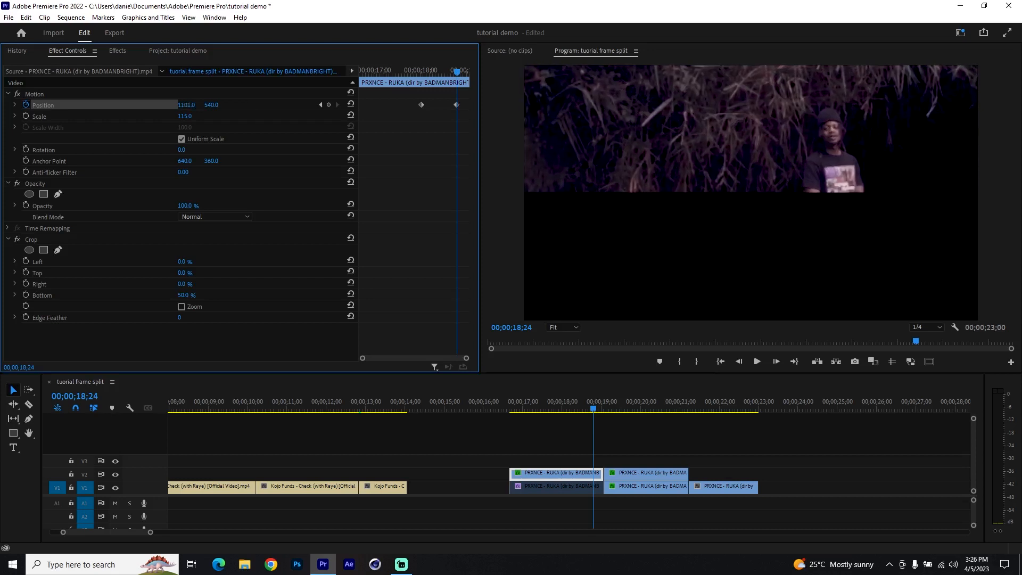
pyautogui.moveTo(457, 105); pyautogui.dragTo(489, 104)
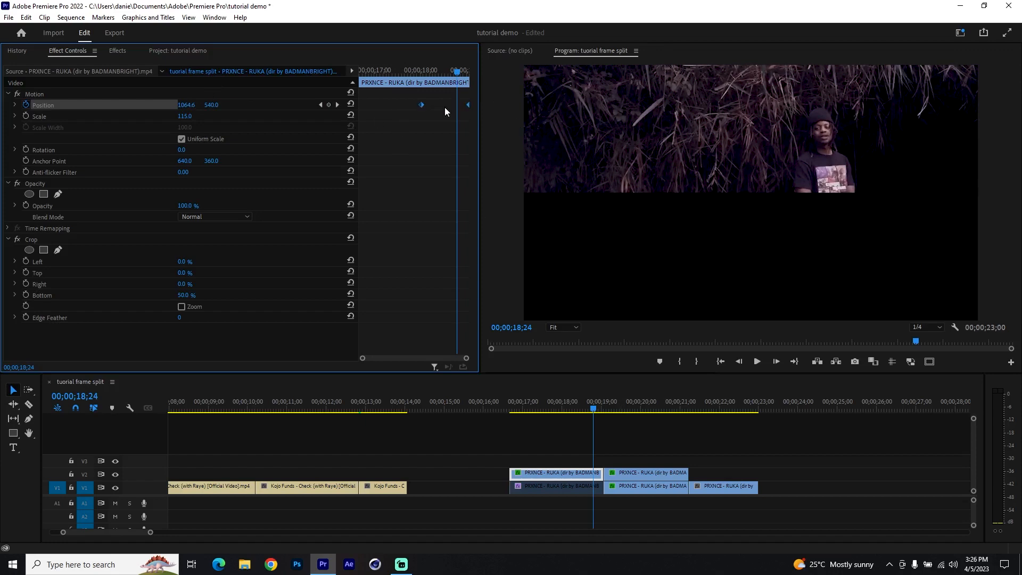
# Apply Bezier temporal interpolation to the outgoing V2 clip's Position keyframes
pyautogui.rightClick(421, 104)
pyautogui.moveTo(472, 189)
pyautogui.click(557, 205)
# Enable the outgoing V1 clip and disable the V2 clip above it
pyautogui.click(554, 487)
pyautogui.hotkey('shift', 'e')
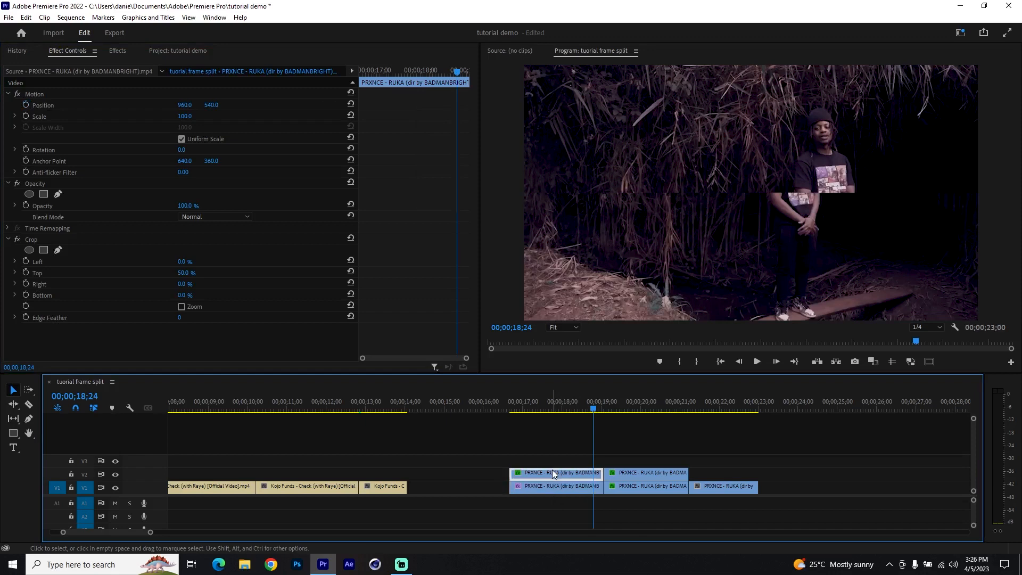
pyautogui.click(559, 473)
pyautogui.hotkey('shift', 'e')
pyautogui.click(563, 486)
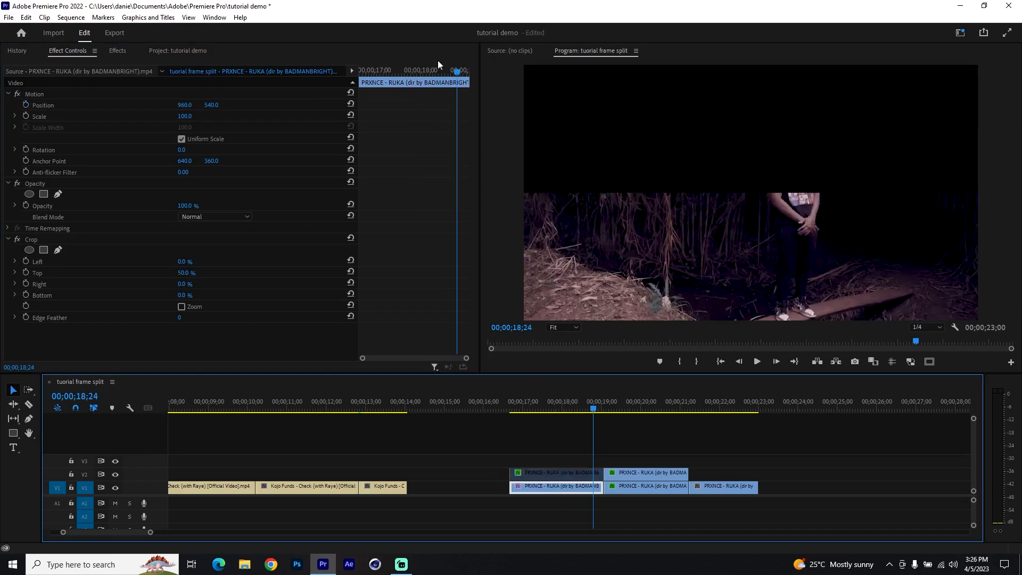
# Set the outgoing V1 clip's Scale to 115 and add a Position keyframe at 00;00;18;01, aligned with the V2 clip's first keyframe
pyautogui.click(570, 472)
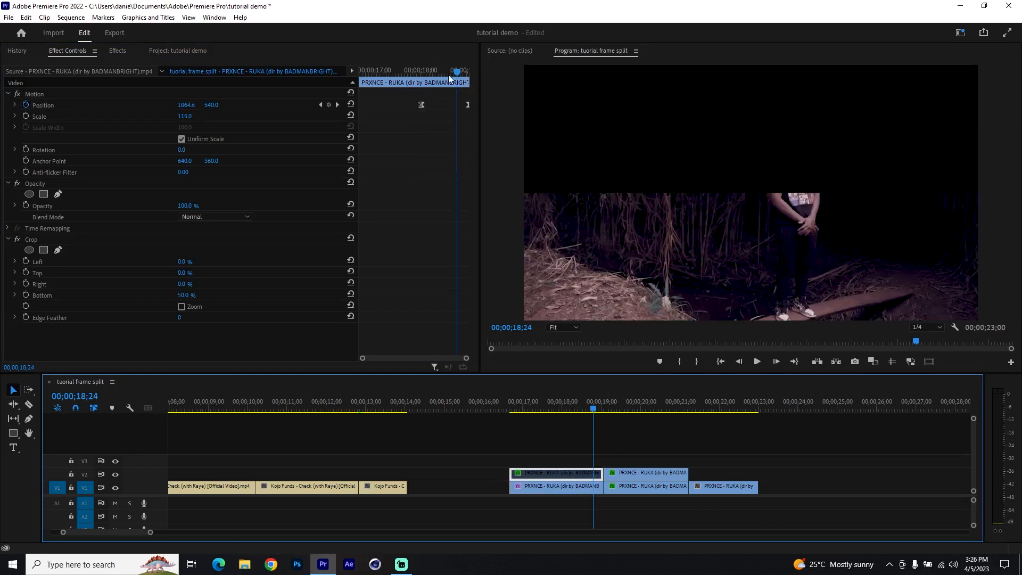
pyautogui.moveTo(450, 78); pyautogui.dragTo(422, 71)
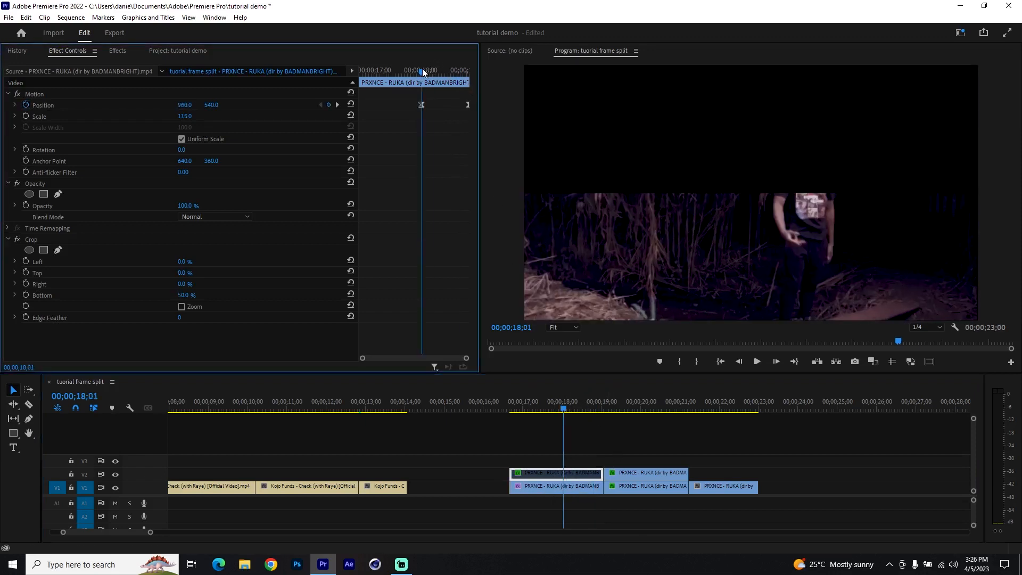
pyautogui.click(564, 489)
pyautogui.click(187, 117)
pyautogui.write('115')
pyautogui.press('Return')
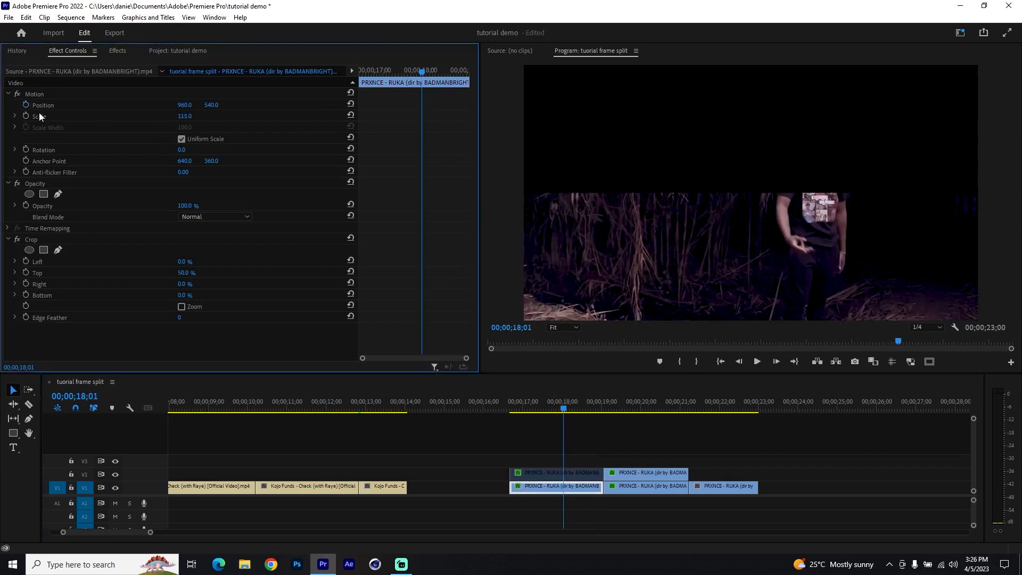
pyautogui.click(26, 105)
# At 00;00;18;20, set the outgoing V1 clip's horizontal Position to about 815 and move that keyframe to the clip's end
pyautogui.moveTo(565, 402); pyautogui.dragTo(588, 402)
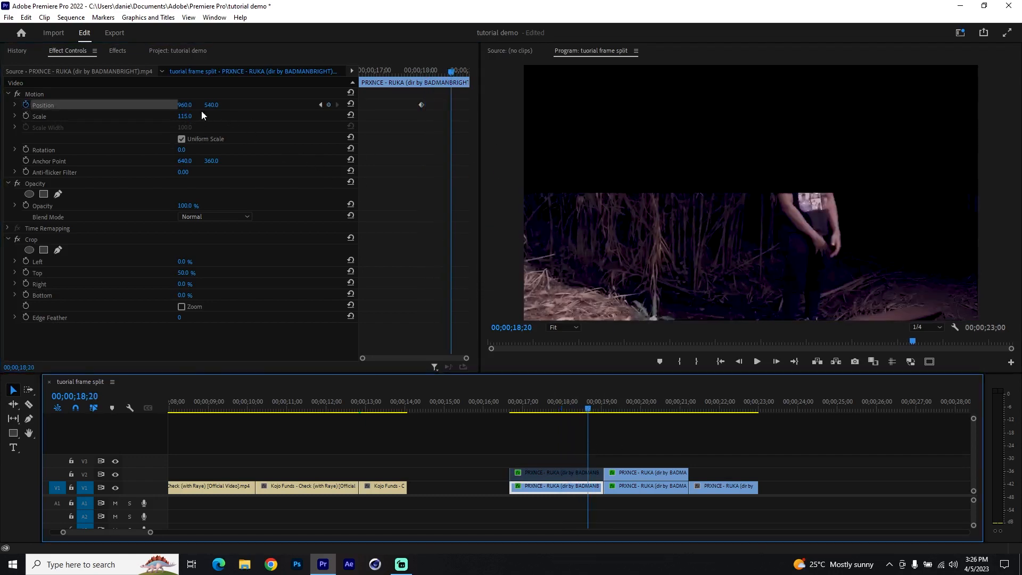
pyautogui.moveTo(186, 110); pyautogui.dragTo(109, 110)
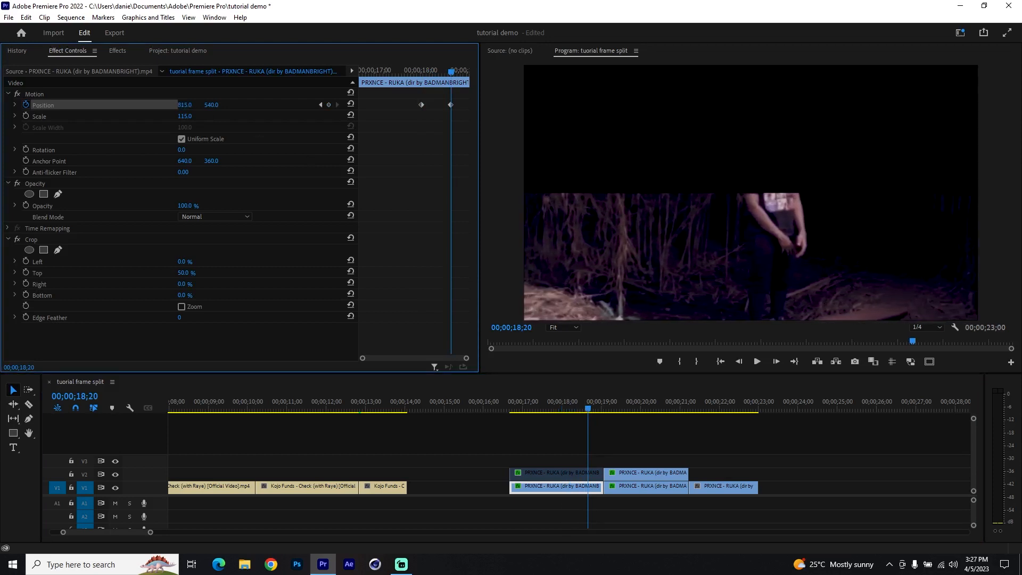
pyautogui.moveTo(451, 104); pyautogui.dragTo(470, 106)
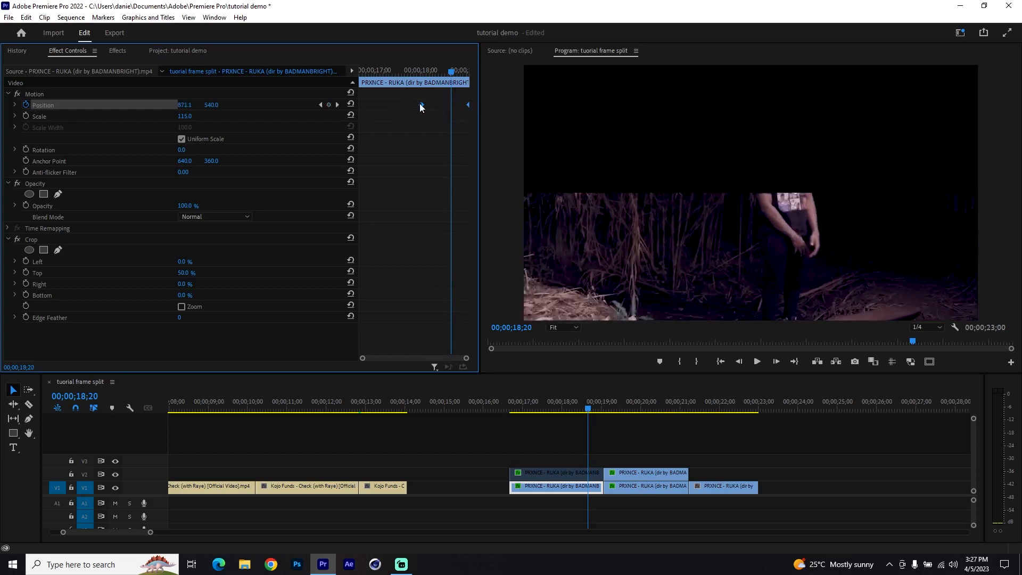
# Apply Bezier temporal interpolation to the outgoing V1 clip's Position keyframes
pyautogui.rightClick(420, 107)
pyautogui.moveTo(487, 193)
pyautogui.click(572, 207)
# Re-enable the outgoing V2 clip and preview the whole split transition from the outgoing into the incoming clip
pyautogui.click(585, 472)
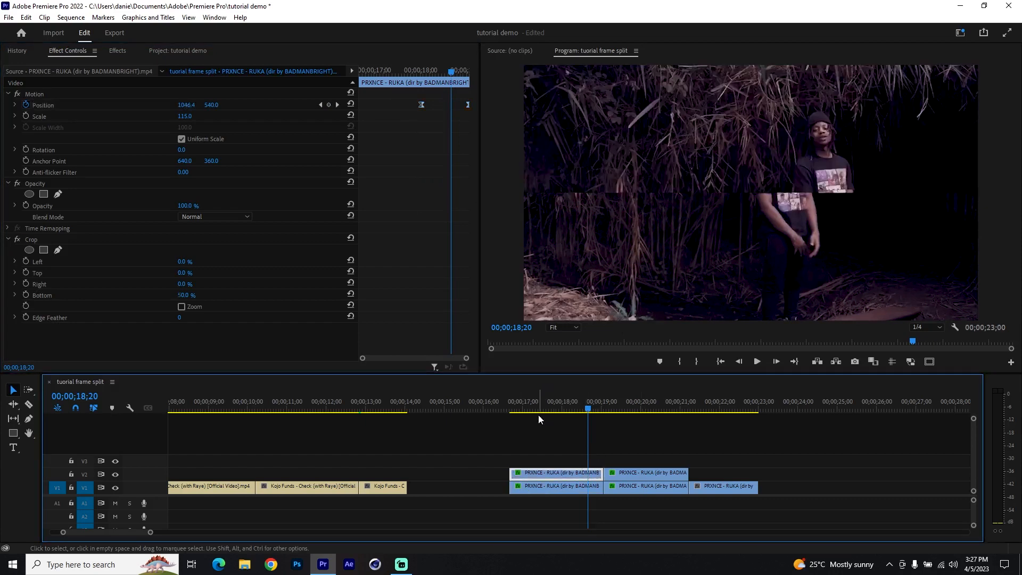
pyautogui.moveTo(510, 408); pyautogui.dragTo(660, 412)
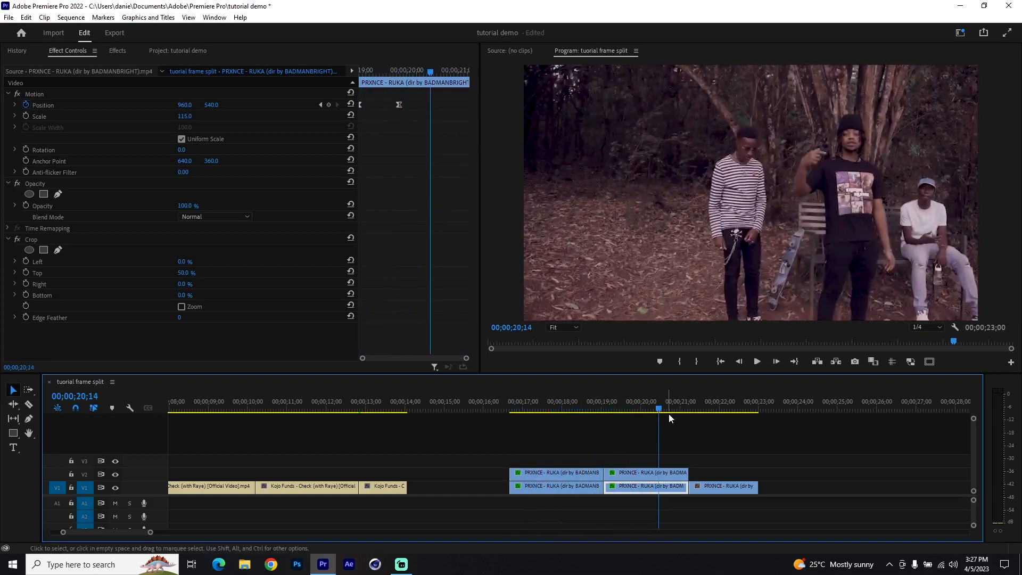
# Apply the Crop effect to the middle Kojo Funds clip on V1 and set its Left crop to 50%
pyautogui.press('-')
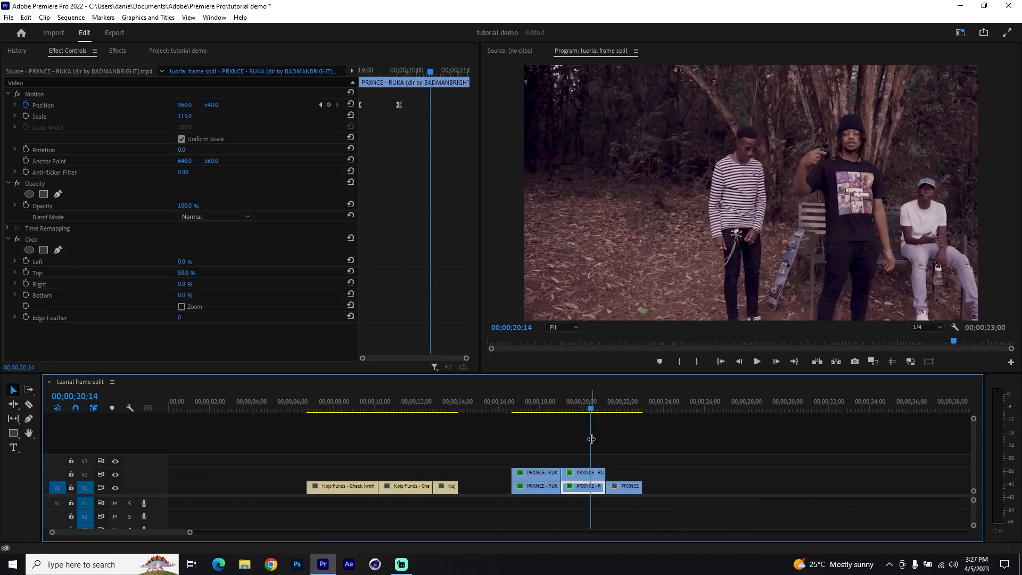
pyautogui.moveTo(412, 400); pyautogui.dragTo(398, 421)
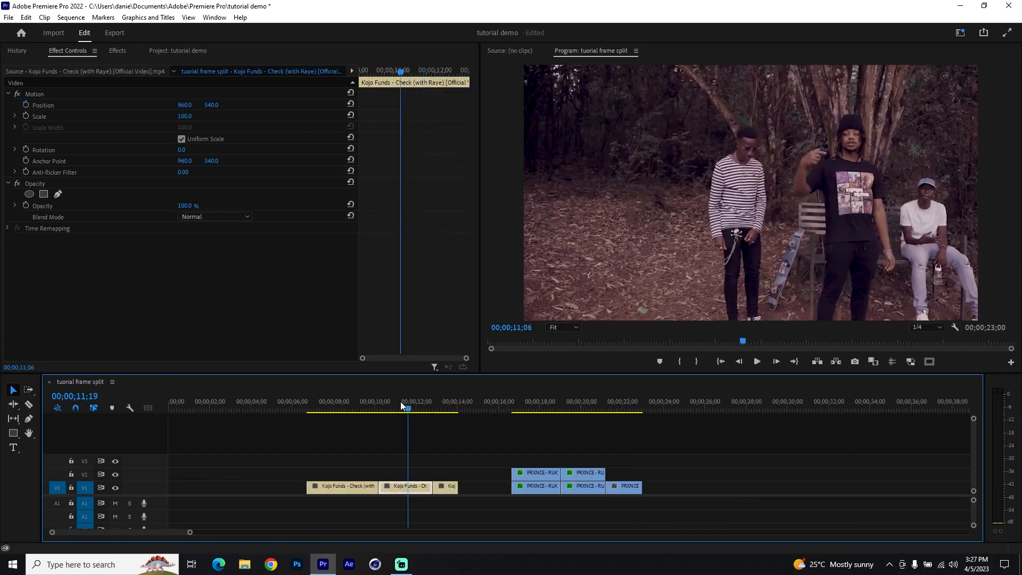
pyautogui.press('=')
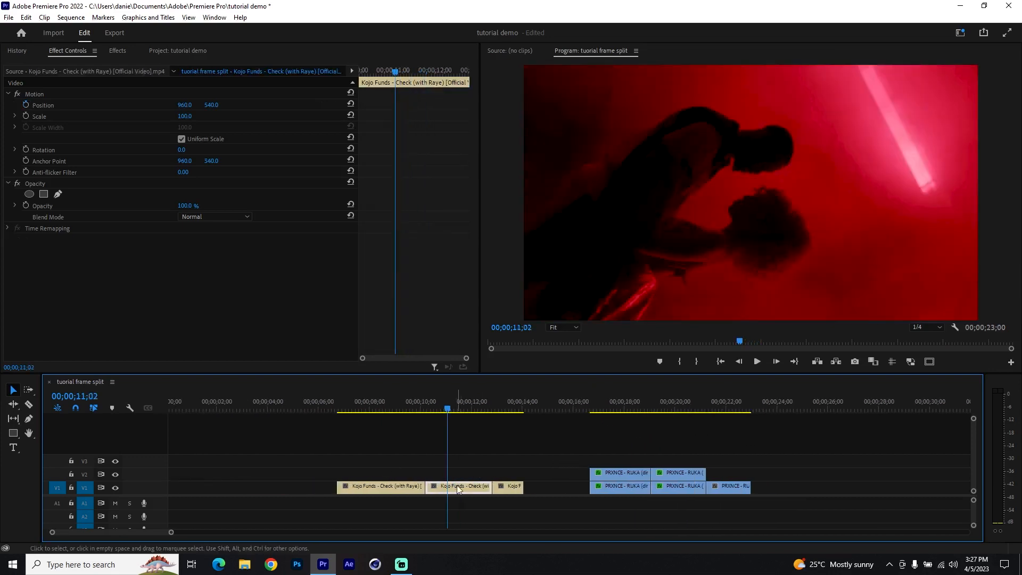
pyautogui.moveTo(417, 407); pyautogui.dragTo(438, 410)
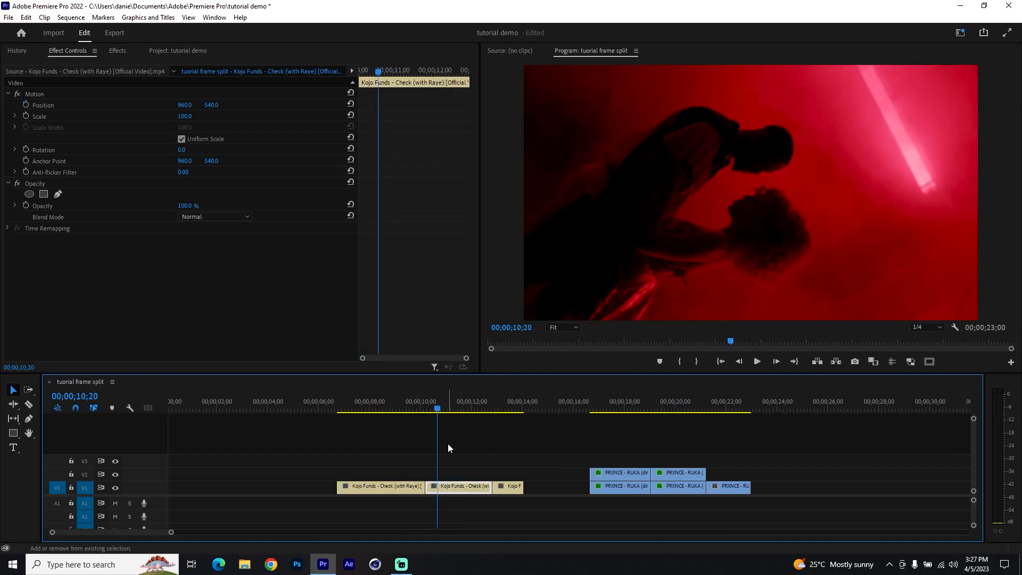
pyautogui.hotkey('shift', '7')
pyautogui.hotkey('shift', '5')
pyautogui.hotkey('shift', '7')
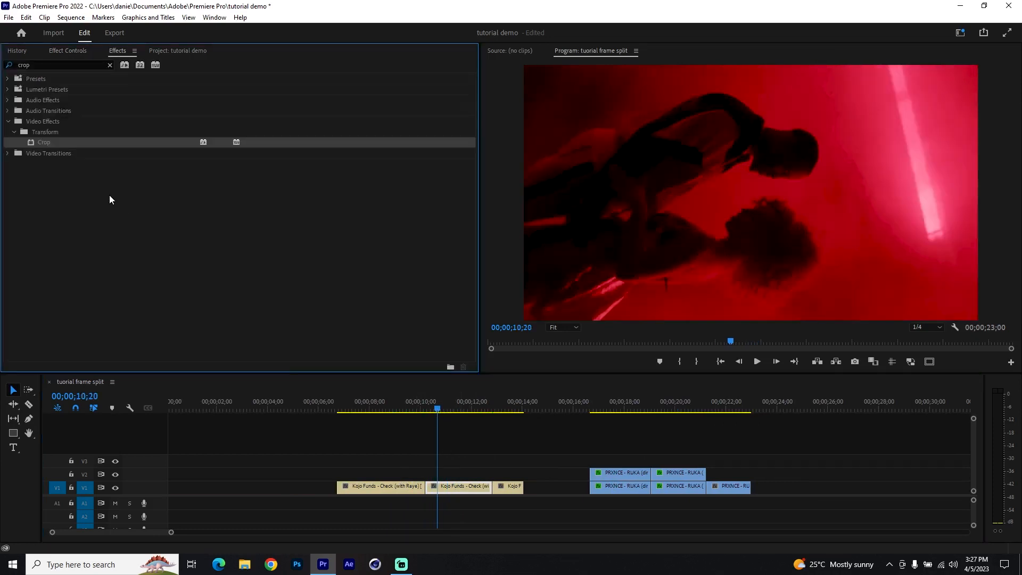
pyautogui.moveTo(452, 484); pyautogui.dragTo(453, 486)
pyautogui.hotkey('shift', '5')
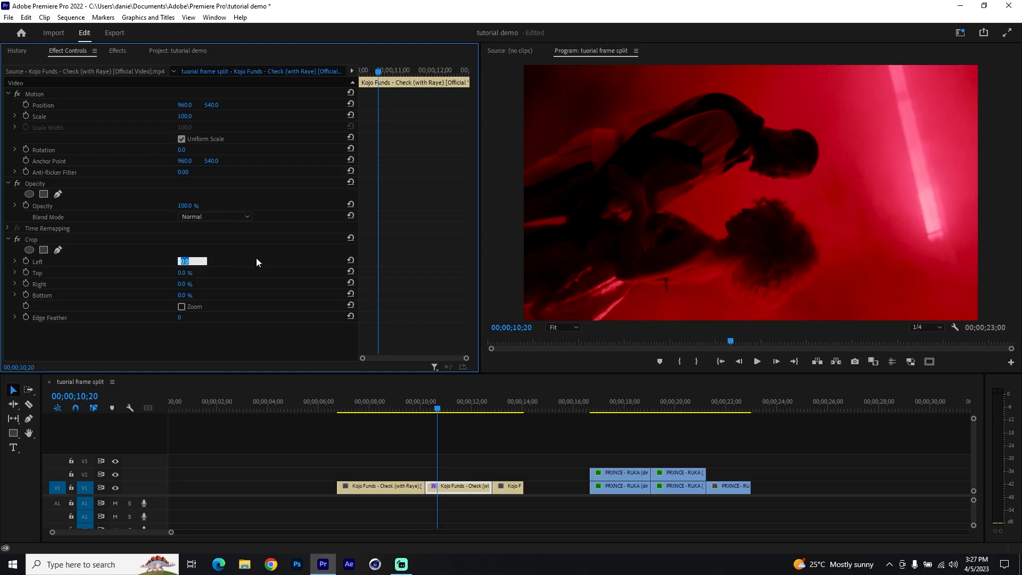
pyautogui.write('50')
pyautogui.press('Return')
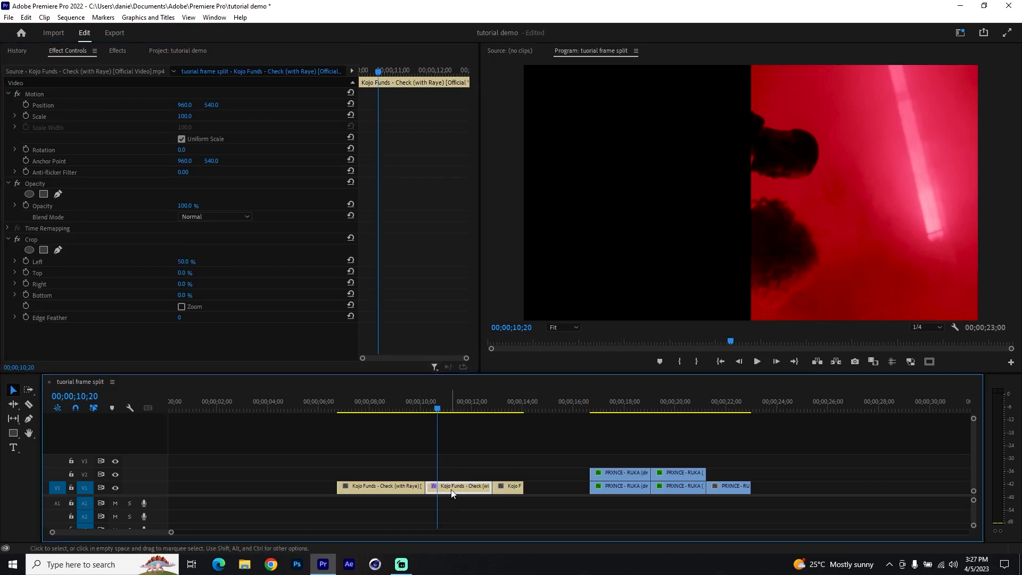
# Duplicate the cropped Kojo Funds clip onto V2, resetting the copy's Left crop and setting its Right crop to 50%
pyautogui.moveTo(451, 487)
pyautogui.mouseDown()
pyautogui.moveTo(451, 471)
pyautogui.moveTo(459, 482)
pyautogui.mouseUp()
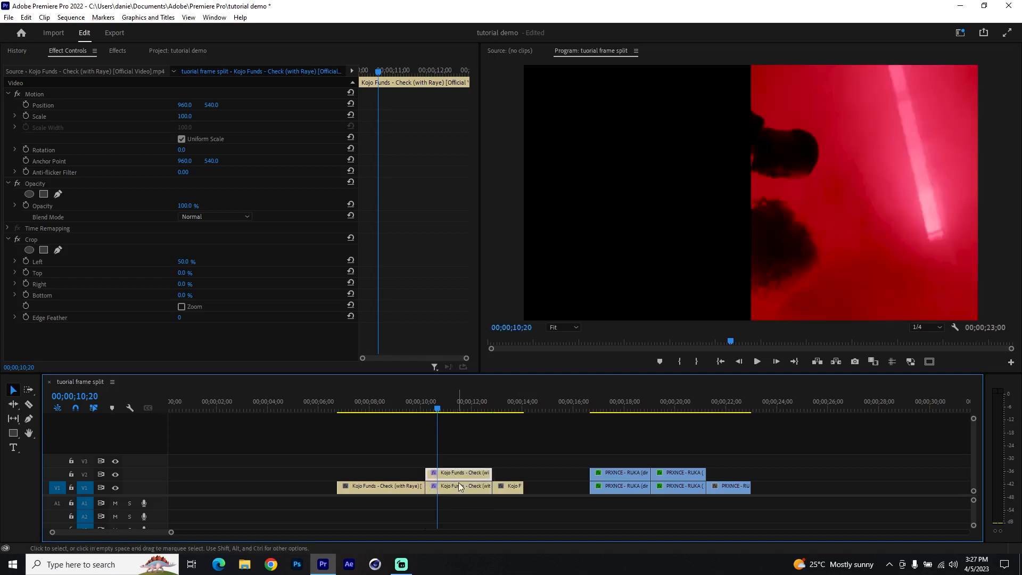
pyautogui.click(351, 261)
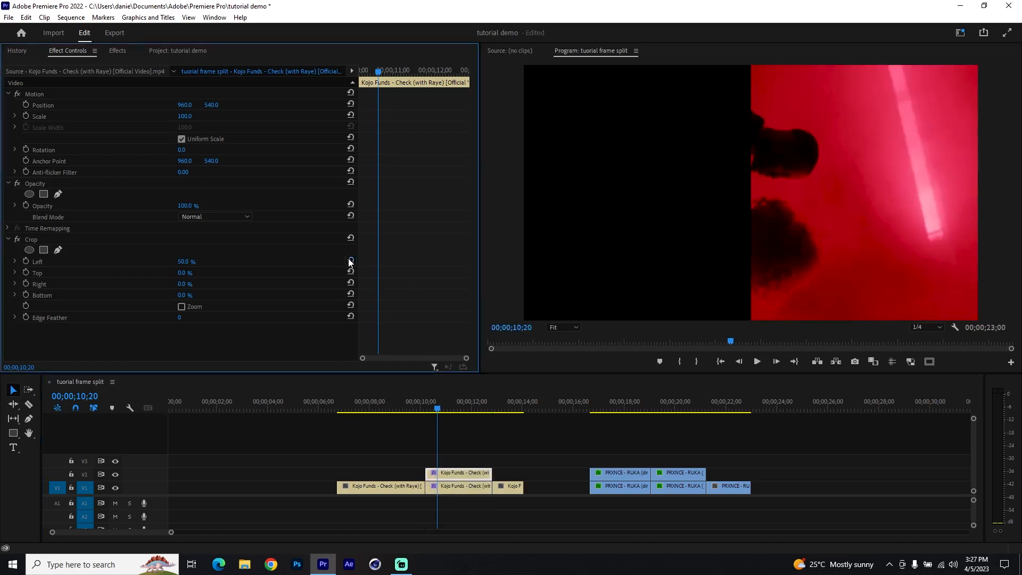
pyautogui.click(191, 283)
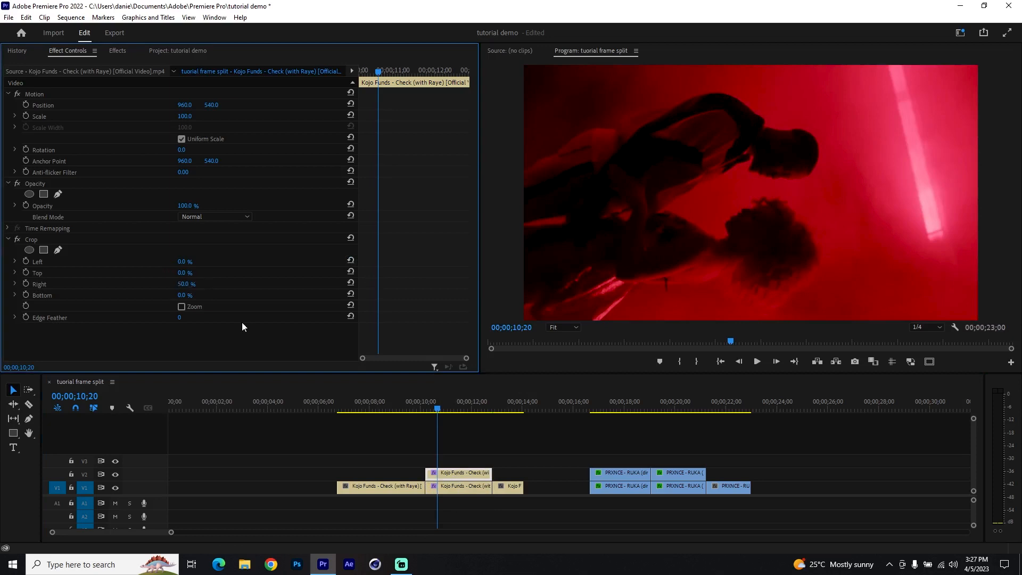
# Set the Scale of both stacked Kojo Funds clips to 115
pyautogui.moveTo(183, 116); pyautogui.dragTo(190, 116)
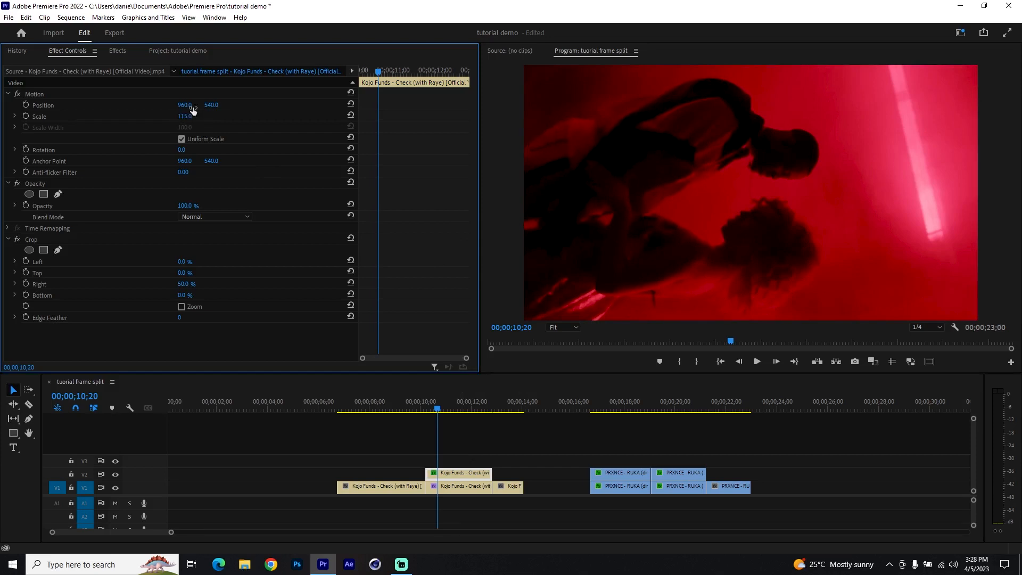
pyautogui.click(463, 484)
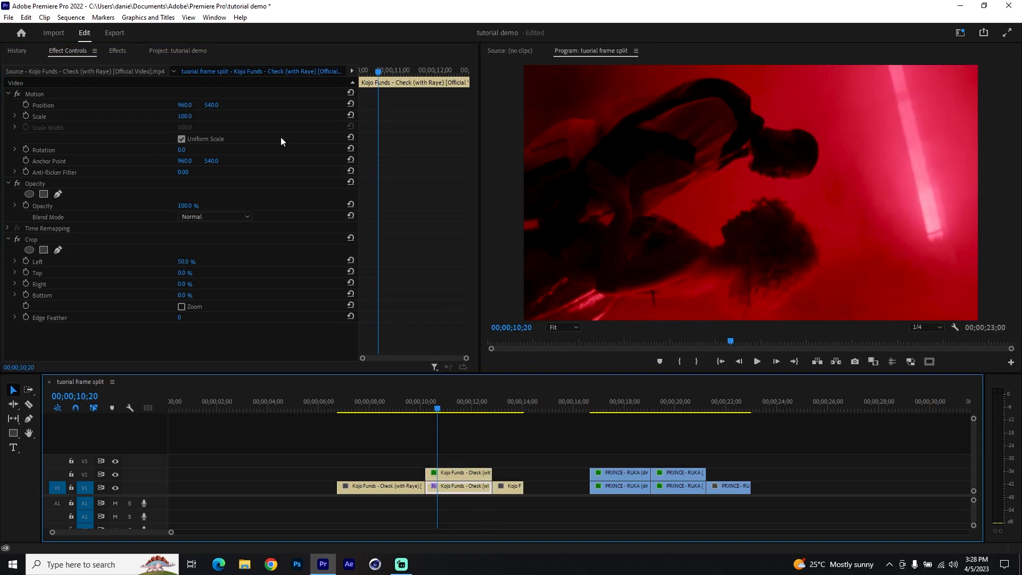
pyautogui.click(182, 116)
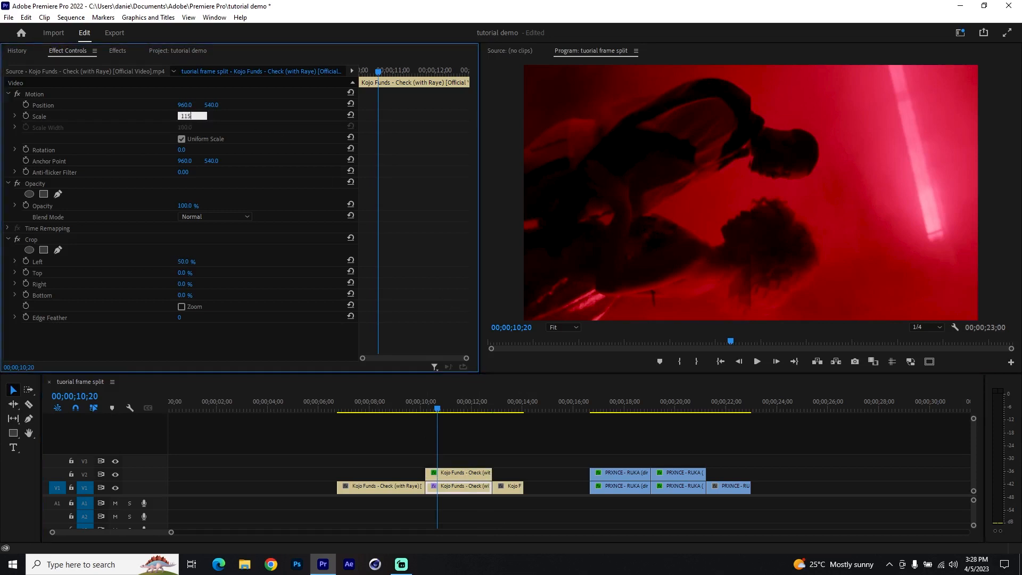
pyautogui.click(432, 392)
# Disable the V1 Kojo Funds half and add a Position keyframe to the V2 half at 00;00;11;10
pyautogui.moveTo(449, 409); pyautogui.dragTo(457, 409)
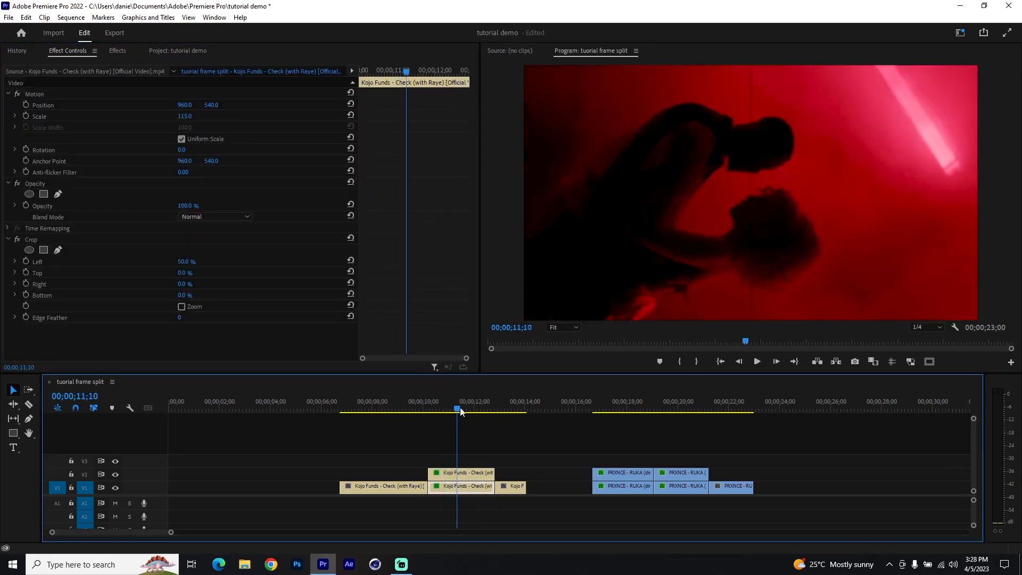
pyautogui.click(465, 474)
pyautogui.scroll(2, 445, 463)
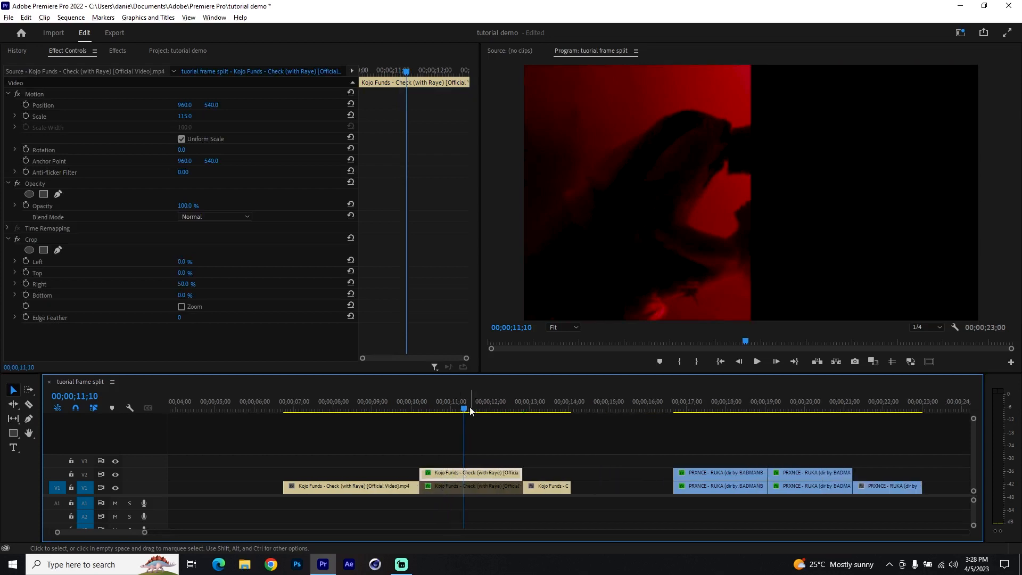
pyautogui.click(26, 105)
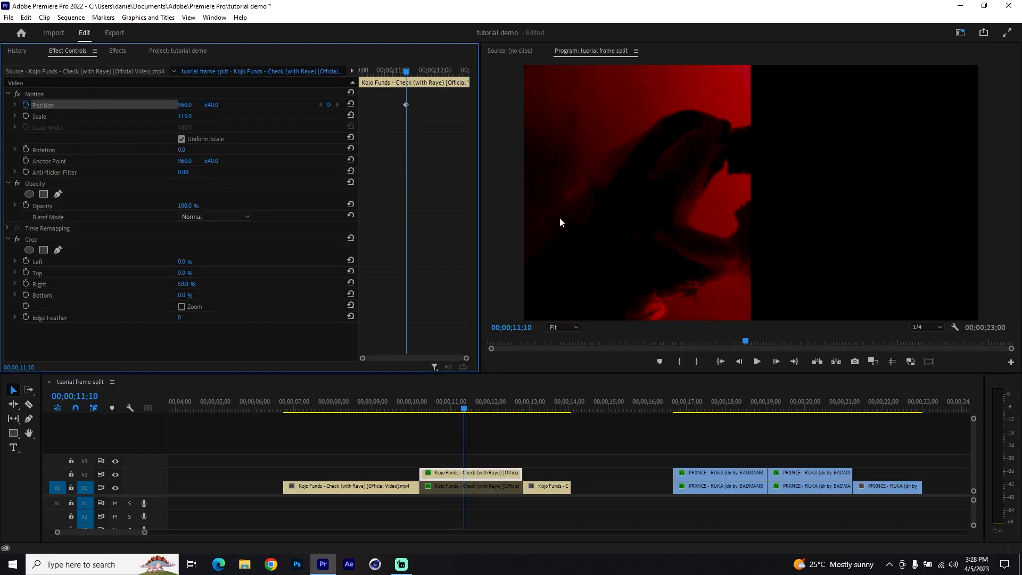
# At 00;00;10;15, set the V2 half's vertical Position to about 619 and move that keyframe to the clip's start
pyautogui.moveTo(394, 72)
pyautogui.mouseDown()
pyautogui.moveTo(378, 69)
pyautogui.moveTo(385, 58)
pyautogui.mouseUp()
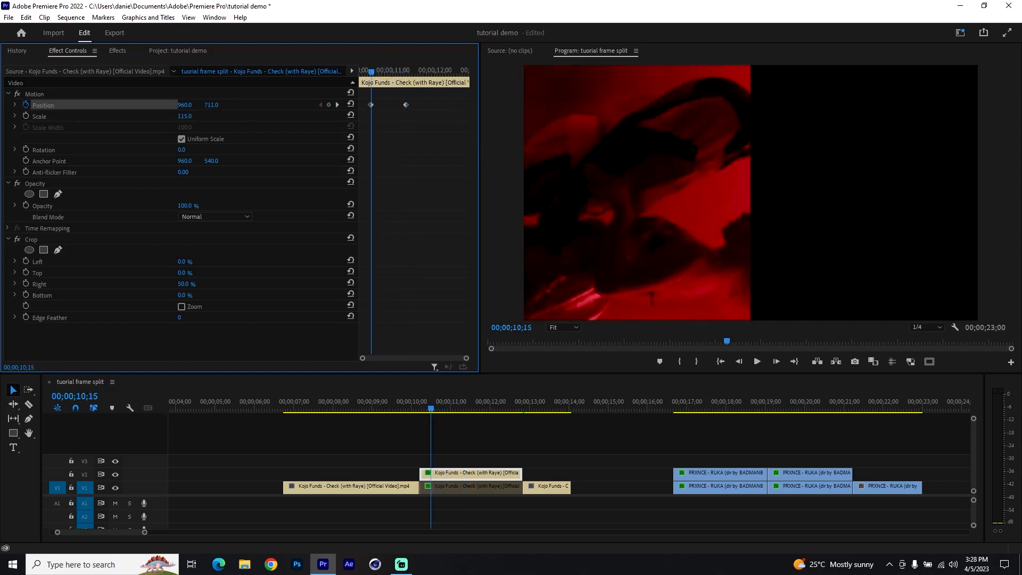
pyautogui.moveTo(211, 105)
pyautogui.mouseDown()
pyautogui.moveTo(181, 105)
pyautogui.moveTo(191, 105)
pyautogui.mouseUp()
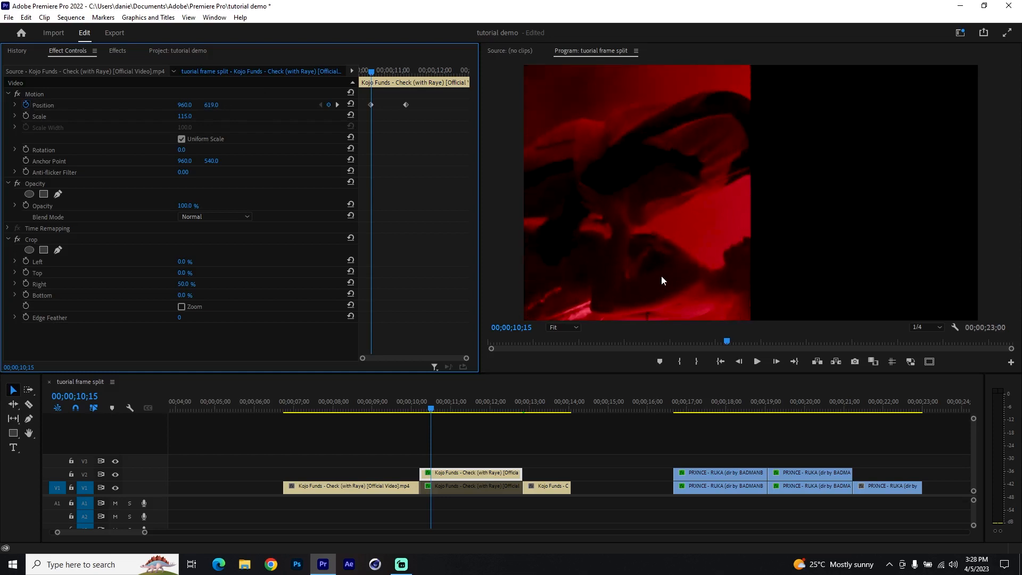
pyautogui.click(329, 104)
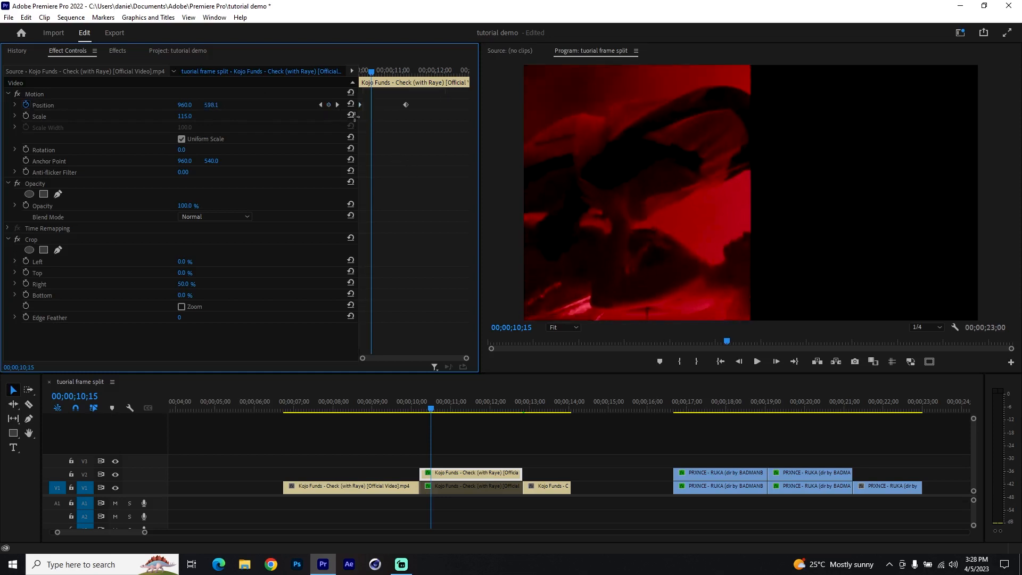
# Apply Bezier temporal interpolation to the V2 Kojo Funds half's Position keyframes
pyautogui.rightClick(404, 105)
pyautogui.moveTo(468, 194)
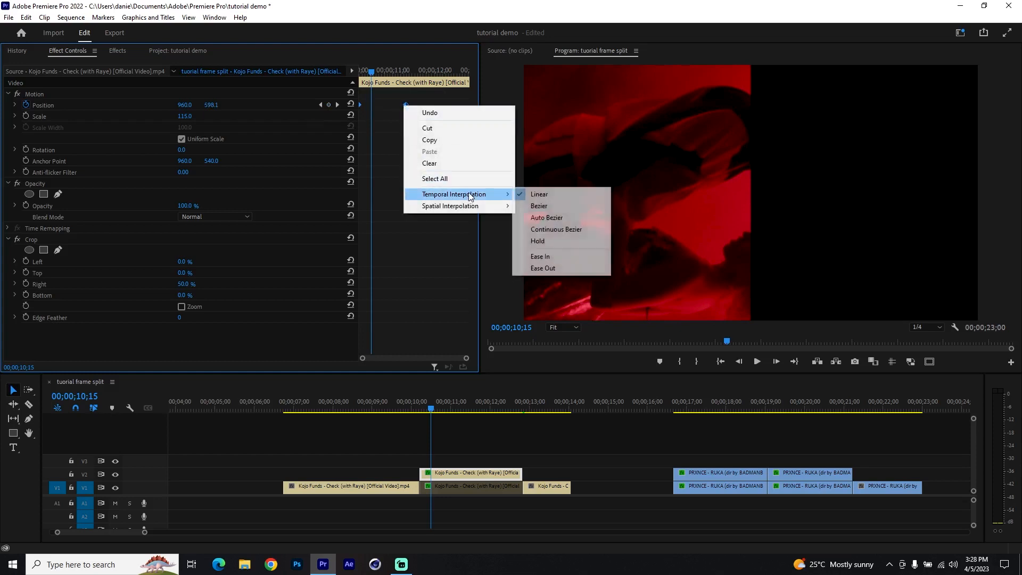
pyautogui.click(584, 208)
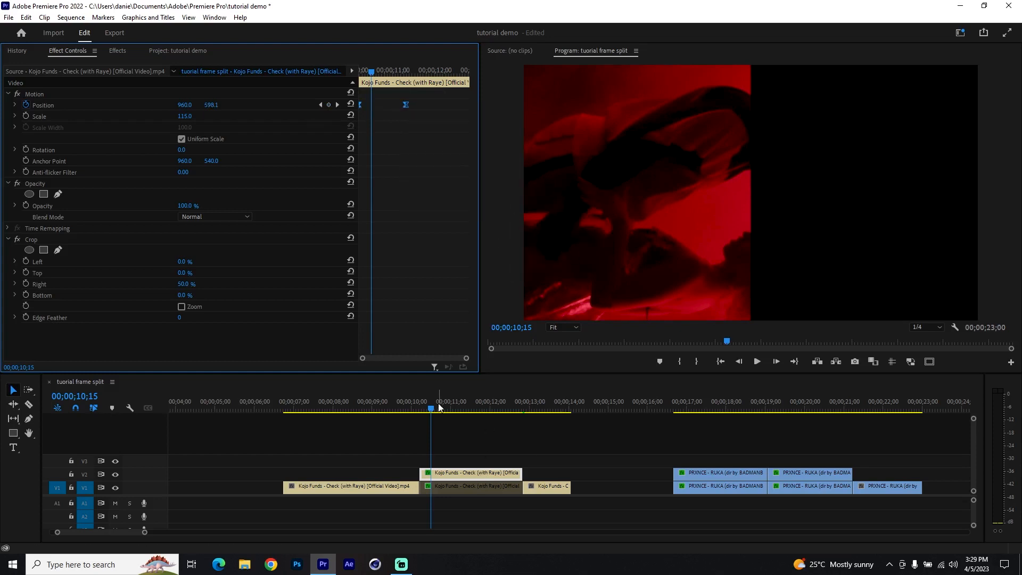
# Disable the V2 Kojo Funds half, re-enable the V1 half and add a Position keyframe to it at 00;00;11;09
pyautogui.moveTo(432, 406); pyautogui.dragTo(465, 408)
pyautogui.hotkey('shift', 'e')
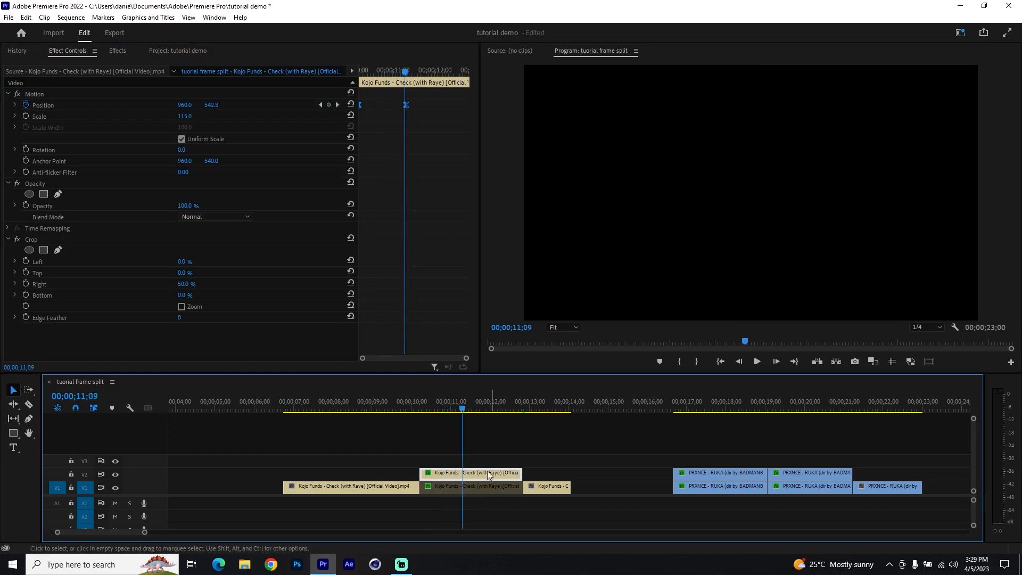
pyautogui.click(484, 487)
pyautogui.hotkey('shift', 'e')
pyautogui.click(26, 105)
# At 00;00;10;10, set the V1 half's vertical Position to about 470 and move that keyframe to the clip's start
pyautogui.moveTo(390, 79); pyautogui.dragTo(366, 68)
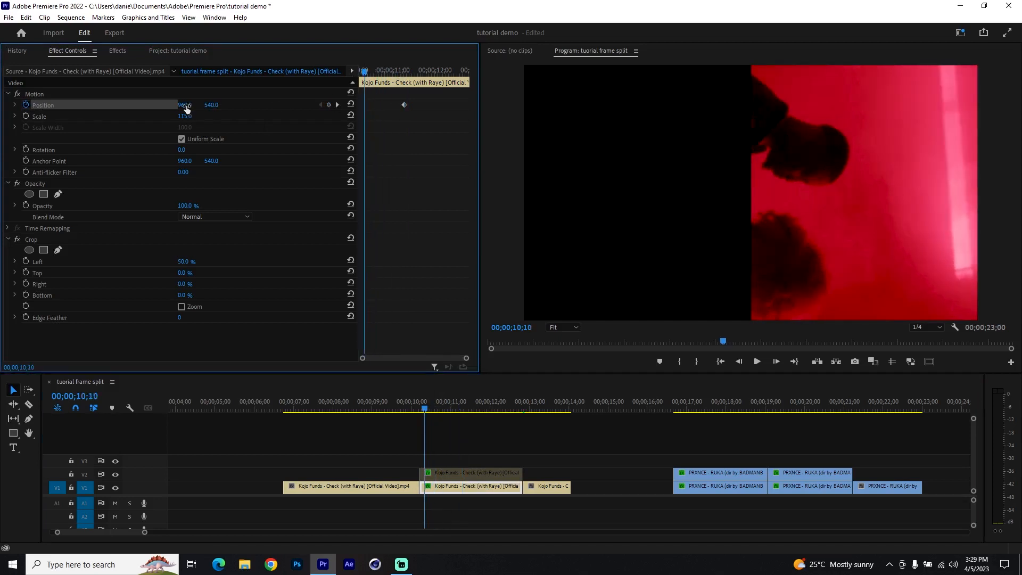
pyautogui.moveTo(212, 105); pyautogui.dragTo(172, 105)
pyautogui.click(329, 106)
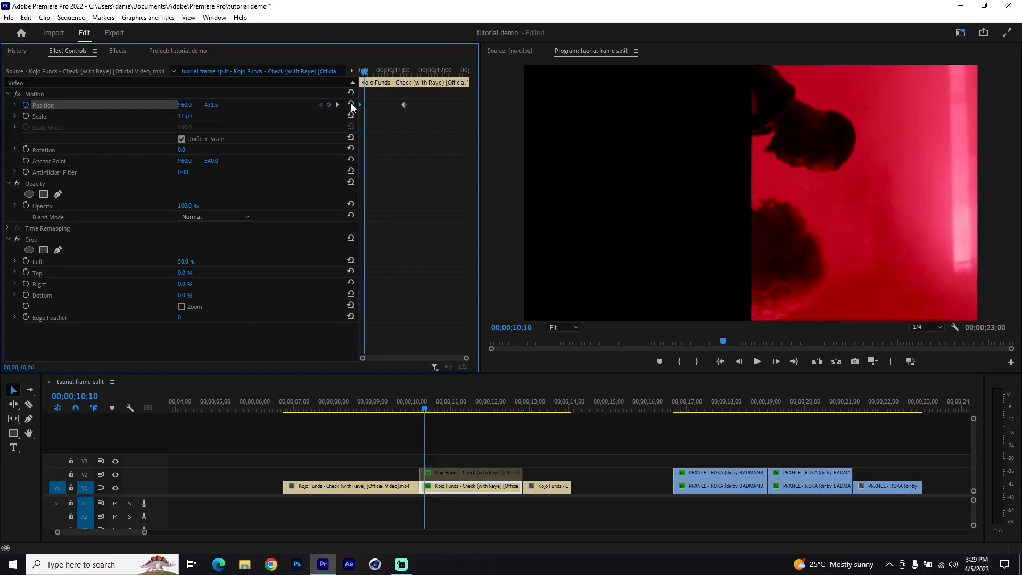
# Apply Bezier temporal interpolation to the V1 Kojo Funds half's Position keyframes
pyautogui.rightClick(406, 105)
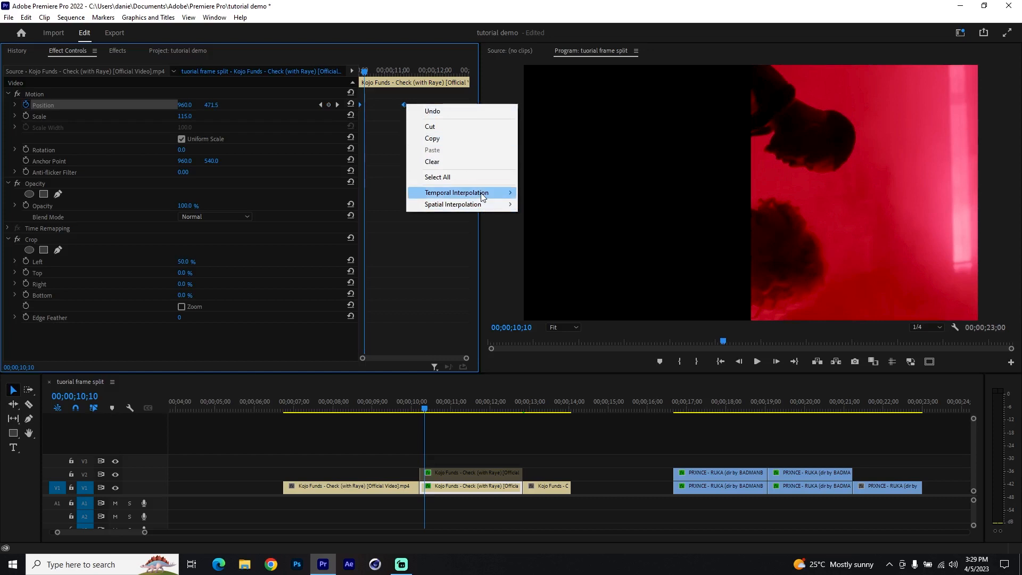
pyautogui.moveTo(480, 192)
pyautogui.click(568, 205)
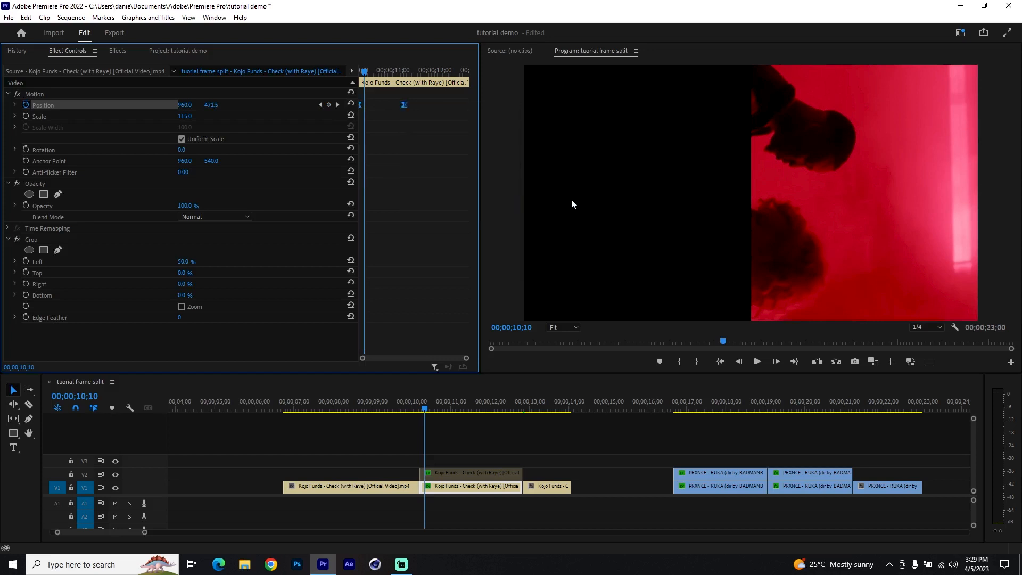
# Re-enable the V2 Kojo Funds half and preview the left/right split, along with the earlier top/bottom split on the PRXNCE clips
pyautogui.click(479, 473)
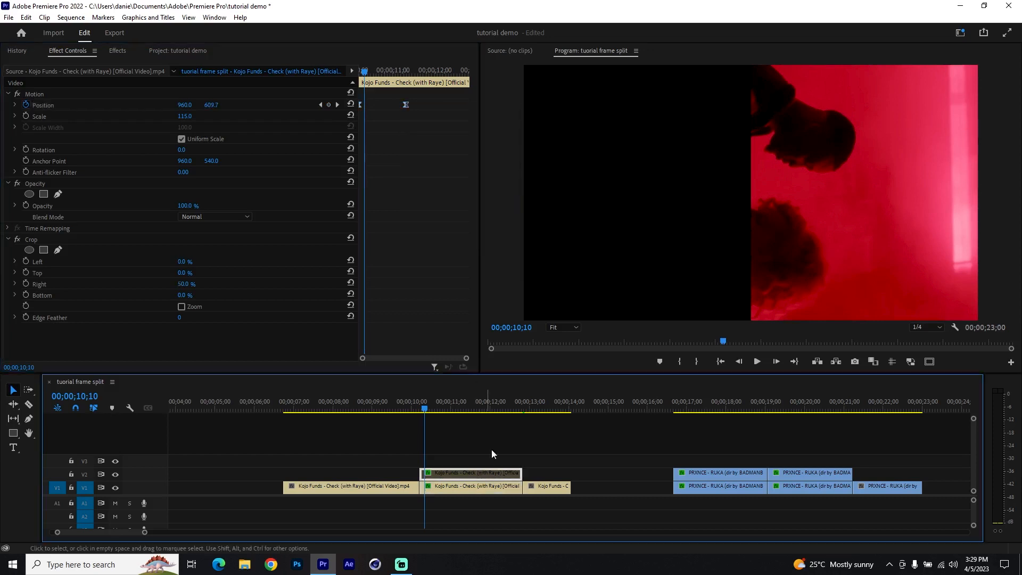
pyautogui.click(400, 407)
pyautogui.moveTo(402, 415); pyautogui.dragTo(483, 416)
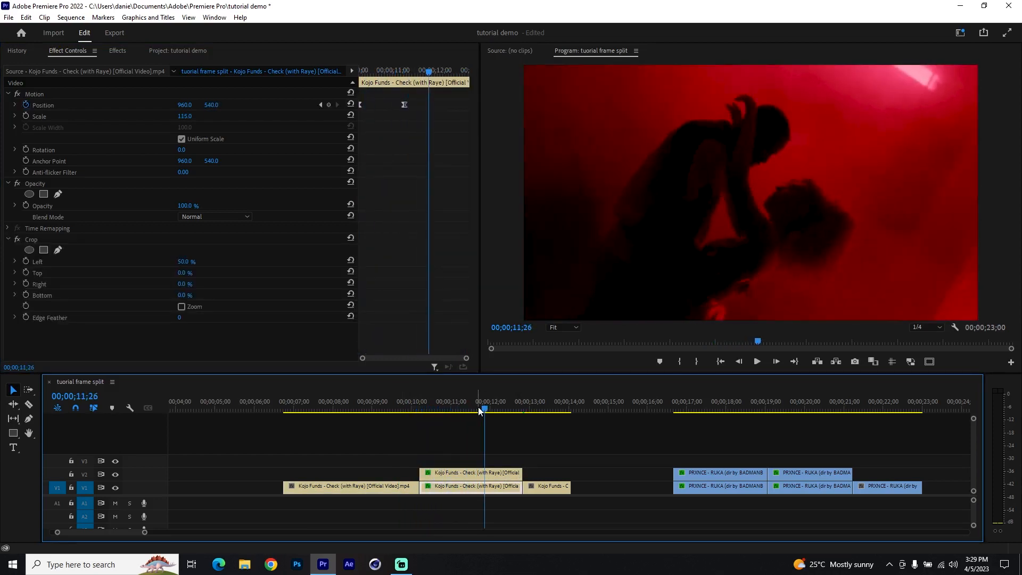
pyautogui.moveTo(479, 410)
pyautogui.mouseDown()
pyautogui.moveTo(434, 414)
pyautogui.moveTo(474, 427)
pyautogui.mouseUp()
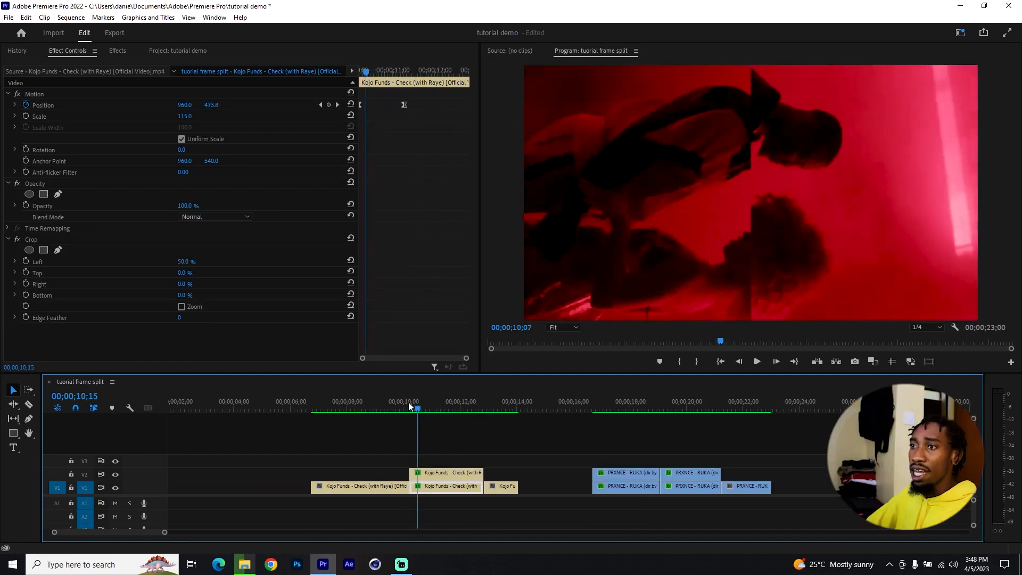
pyautogui.moveTo(408, 401); pyautogui.dragTo(479, 414)
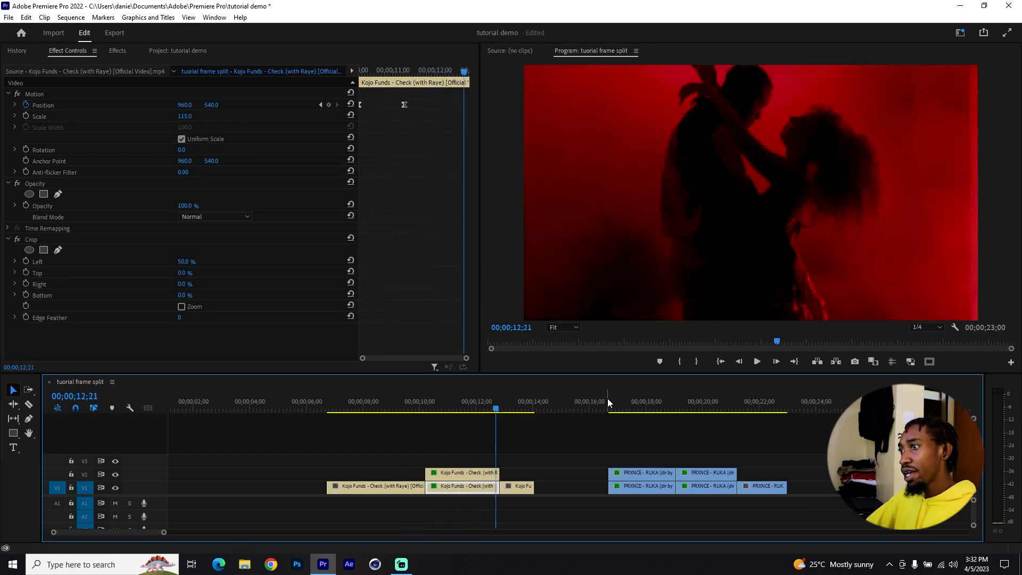
pyautogui.moveTo(604, 410); pyautogui.dragTo(720, 408)
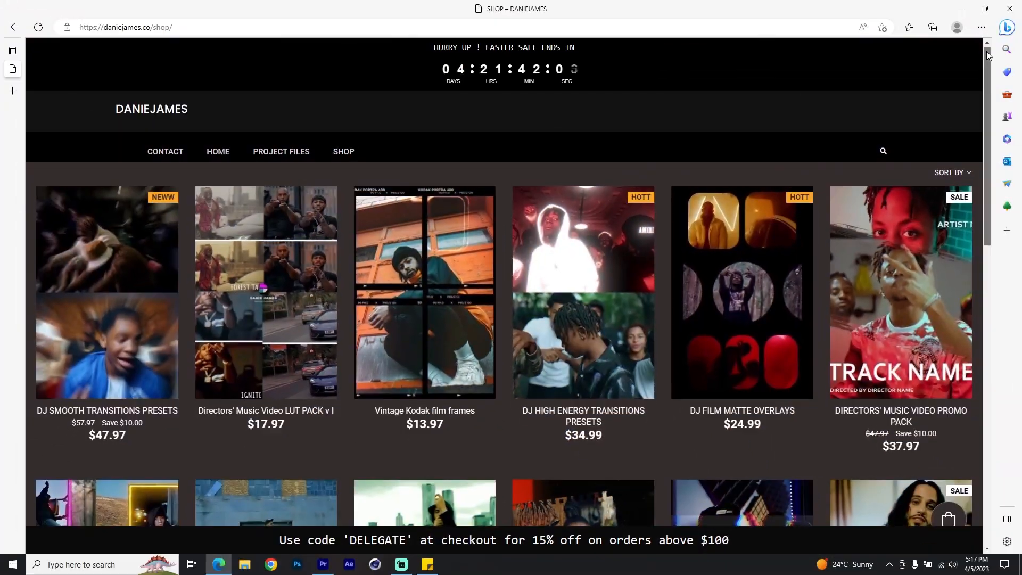
# Switch to the browser and look through the products on the DANIEJAMES shop page
pyautogui.moveTo(984, 56); pyautogui.dragTo(954, 218)
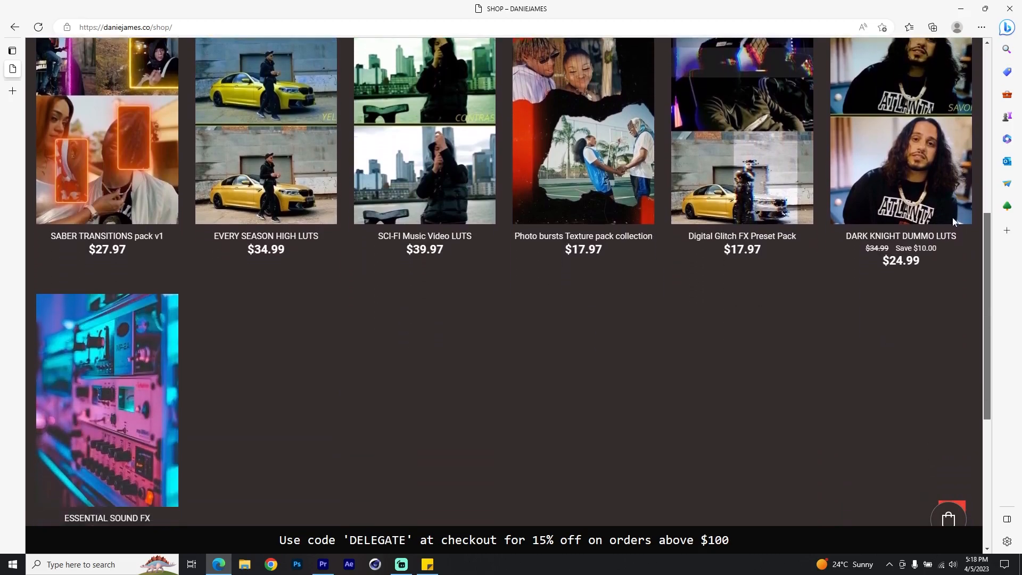